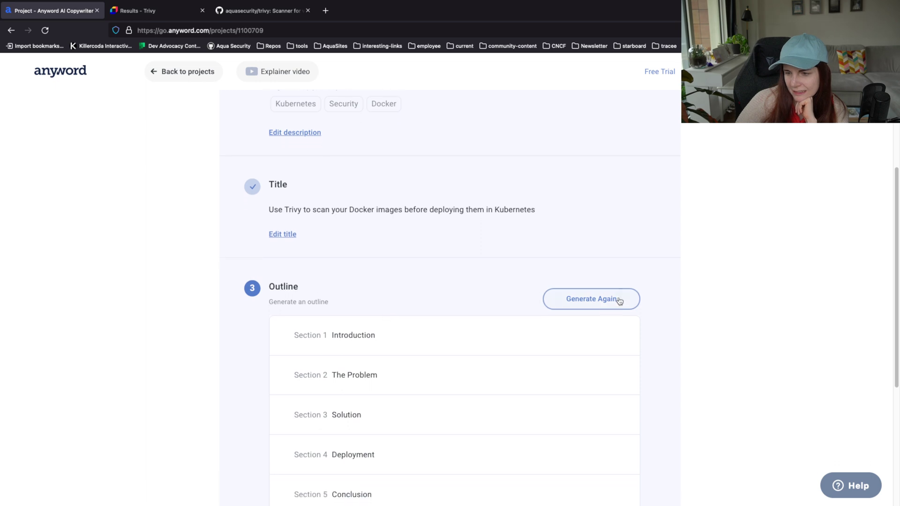
Regenerate the outline twice into how-it-works, why-use-it and comparison sections, then confirm it.
left_click(610, 303)
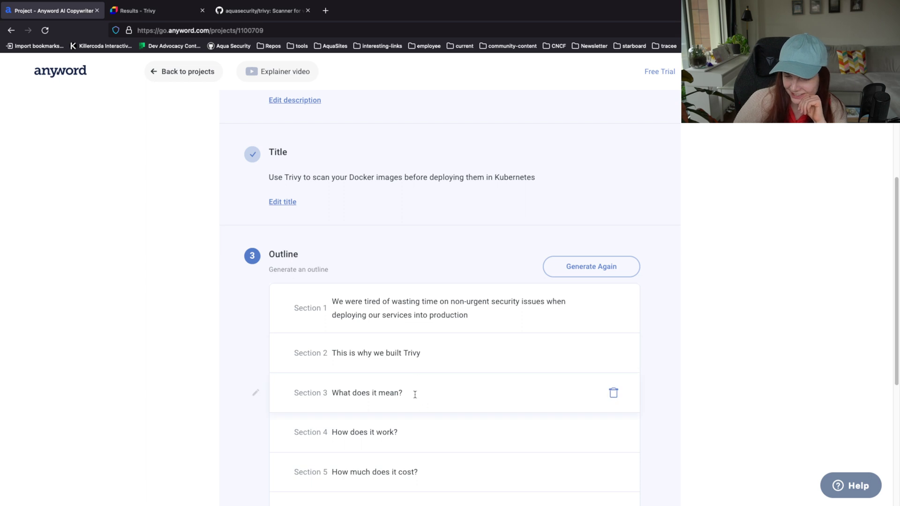
left_click(569, 263)
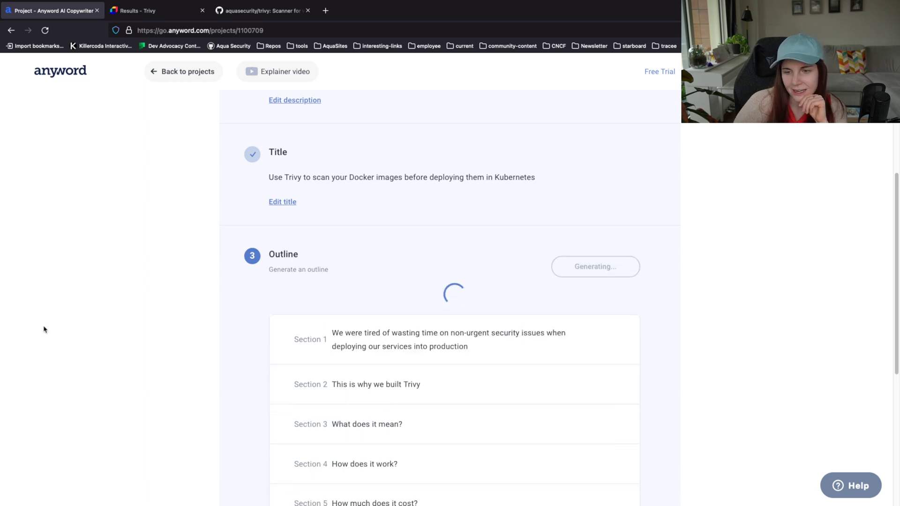
scroll(336, 257, "down", 3)
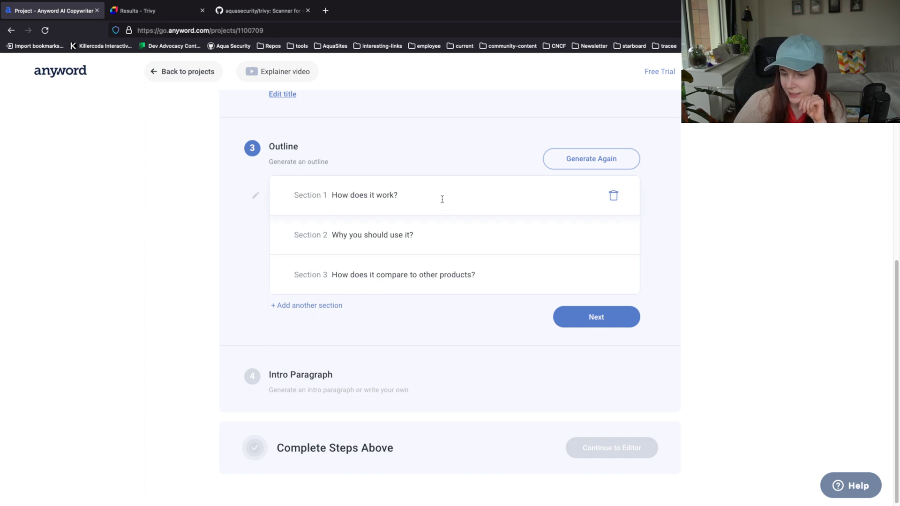
left_click(627, 322)
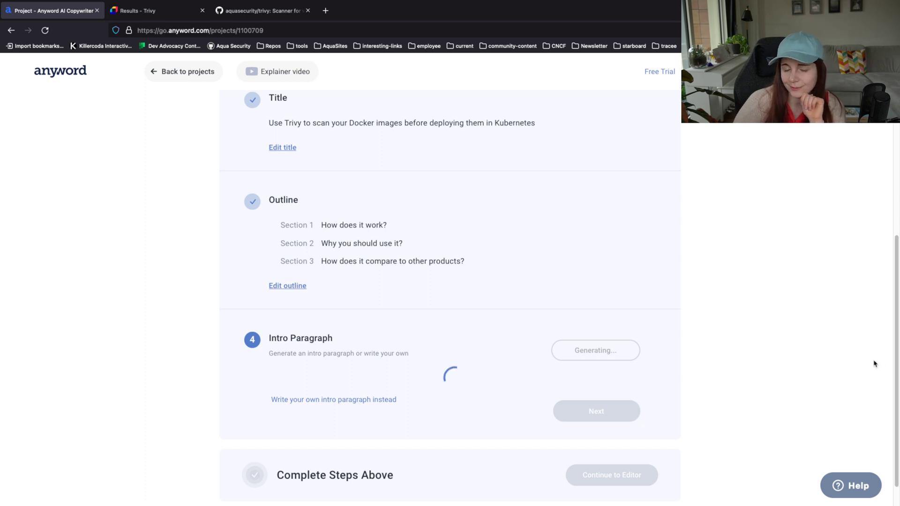
Scroll through the generated intro paragraph options and their scores.
scroll(873, 364, "down", 1)
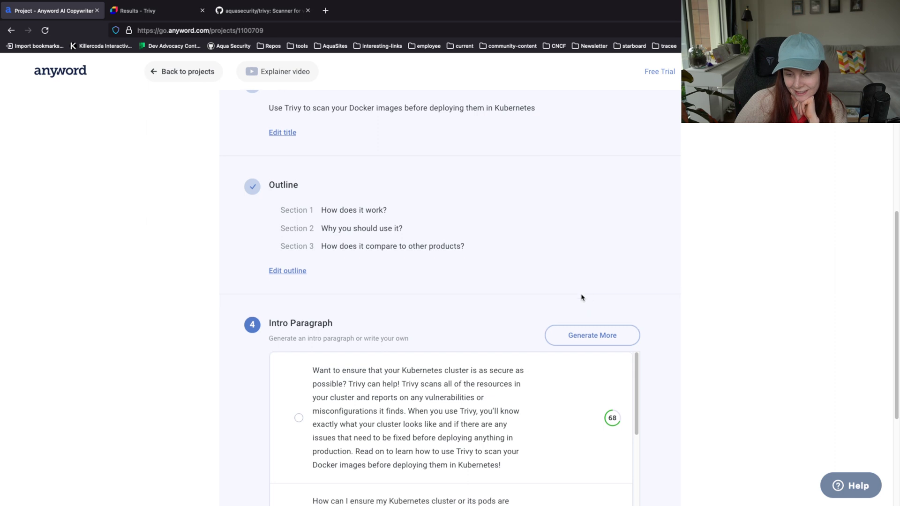
scroll(582, 298, "down", 2)
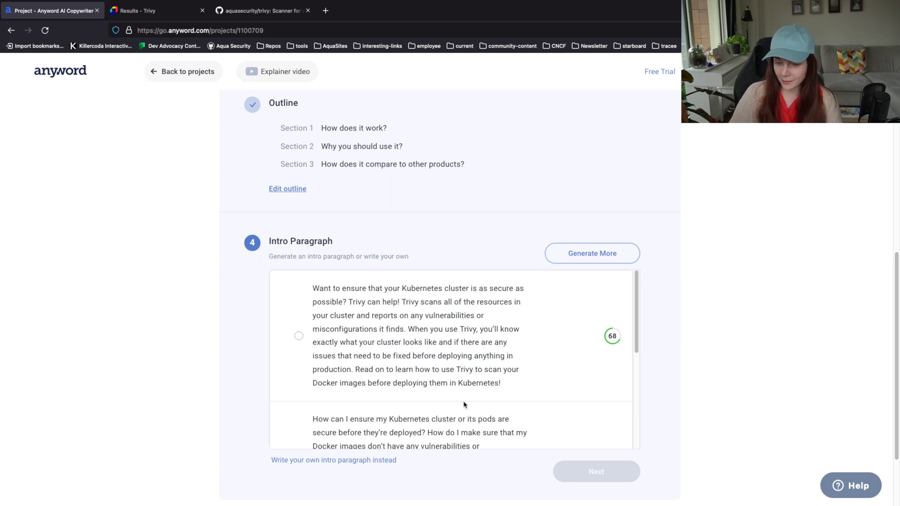
scroll(519, 351, "down", 3)
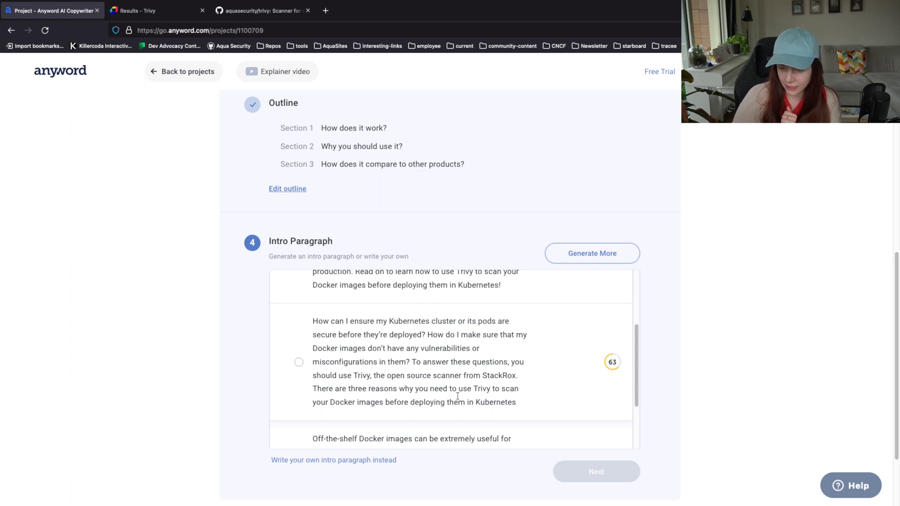
Review the intro options by highlighting phrases in the StackRox and three-reasons paragraphs.
double_click(495, 376)
left_click(356, 398)
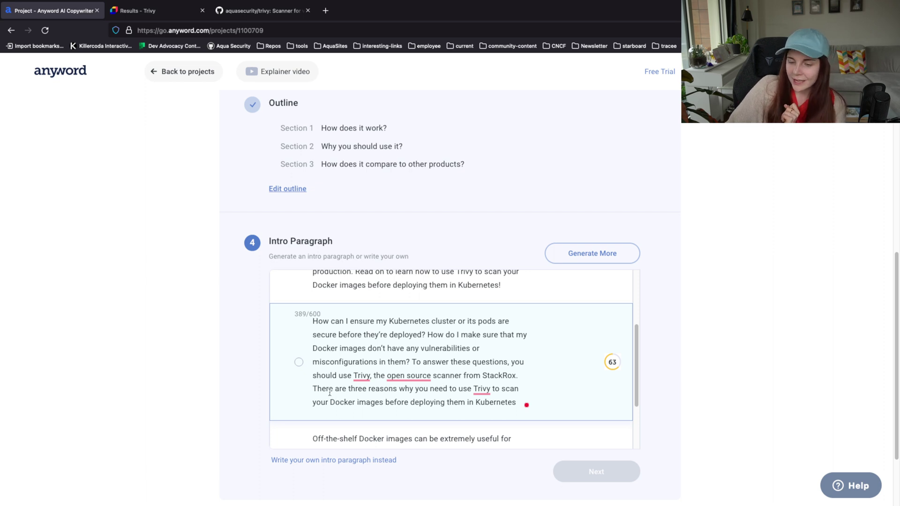
left_click_drag(315, 389, 398, 389)
left_click(420, 394)
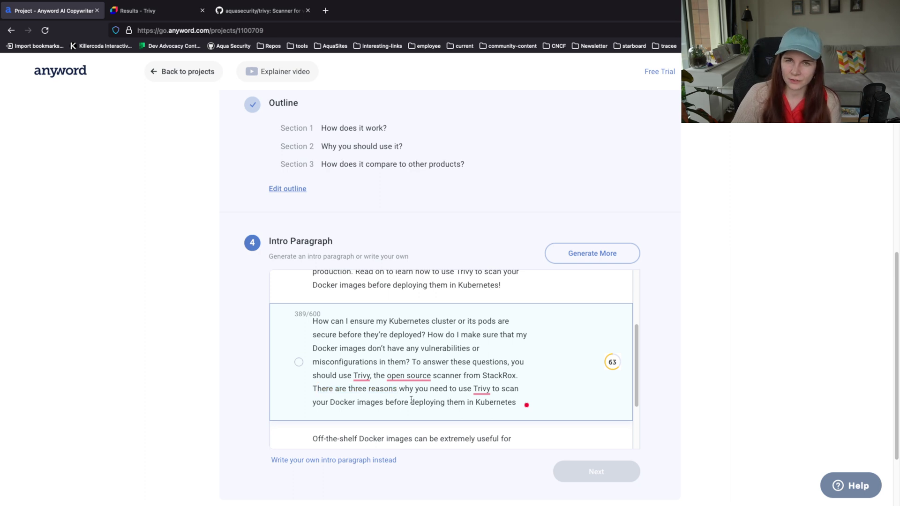
scroll(412, 400, "down", 5)
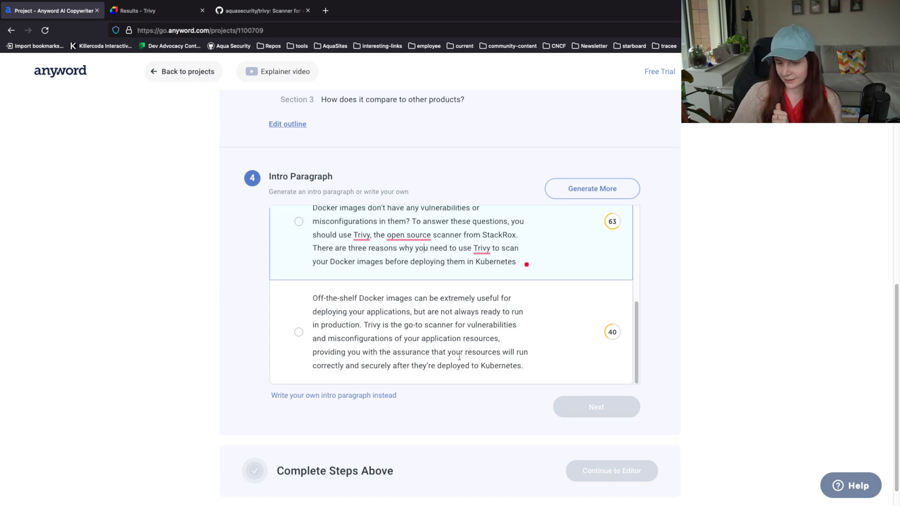
Choose the 40-scored Off-the-shelf Docker images paragraph as the intro and confirm it.
left_click(421, 343)
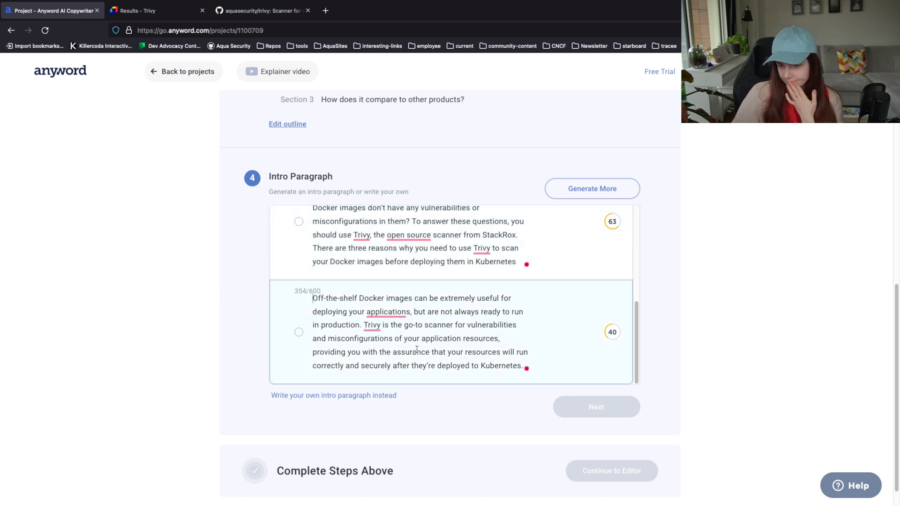
left_click(298, 332)
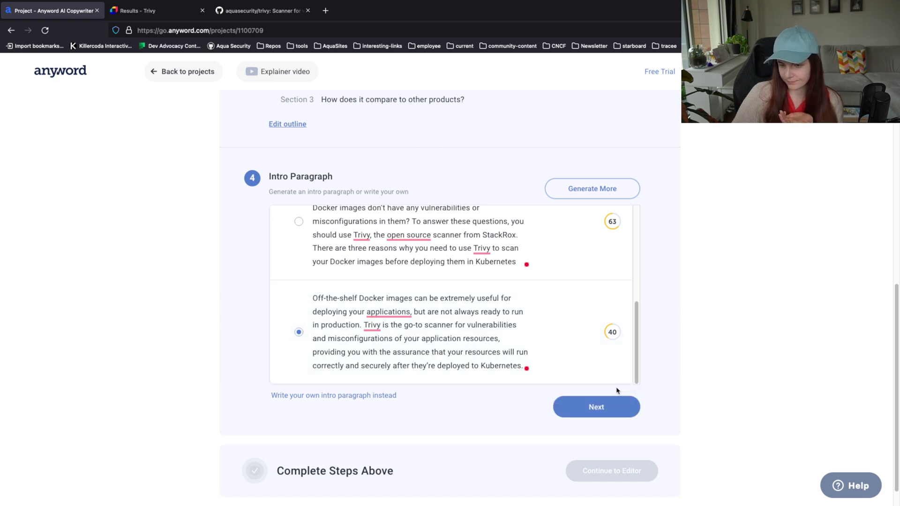
scroll(554, 325, "up", 5)
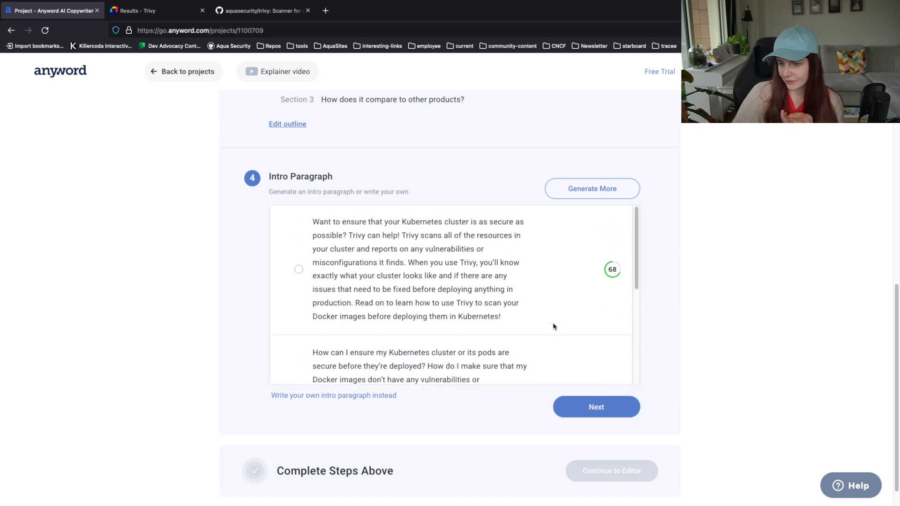
scroll(554, 327, "down", 5)
scroll(556, 329, "up", 2)
scroll(556, 329, "down", 2)
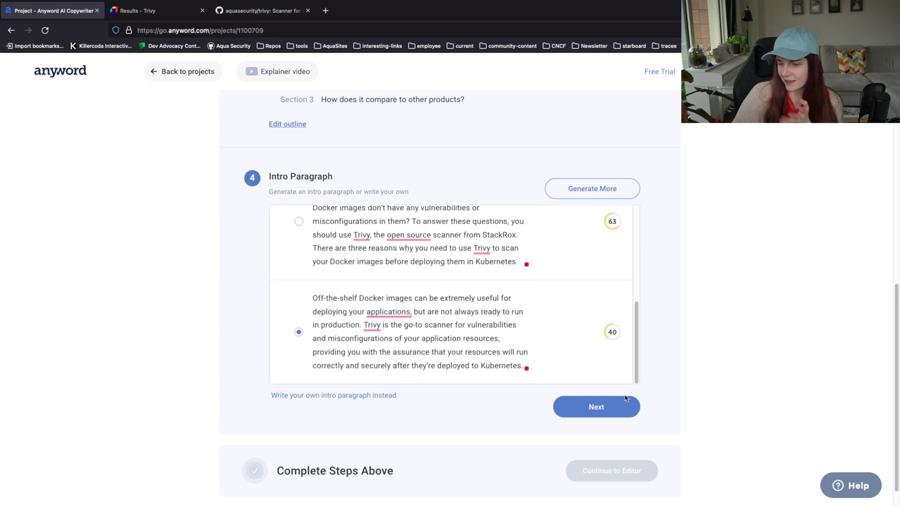
left_click(597, 407)
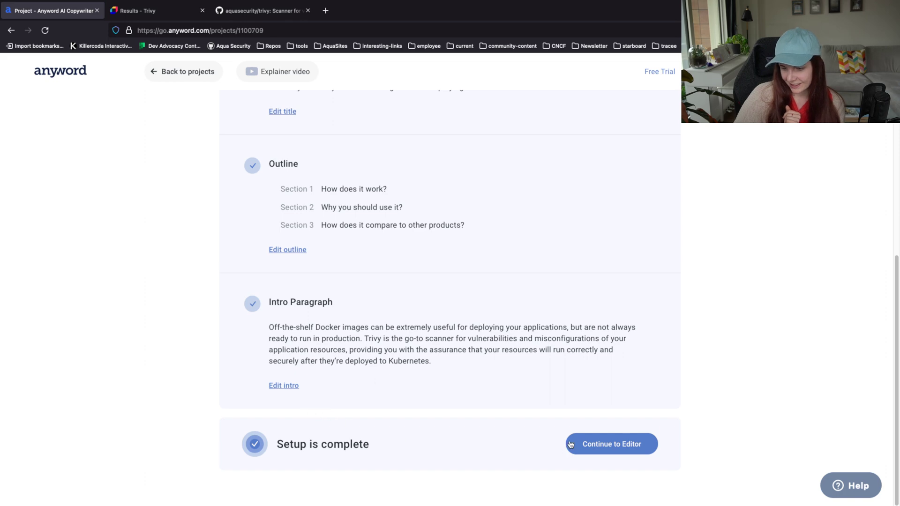
Open the post in the editor and dismiss the project brief notice.
left_click(604, 451)
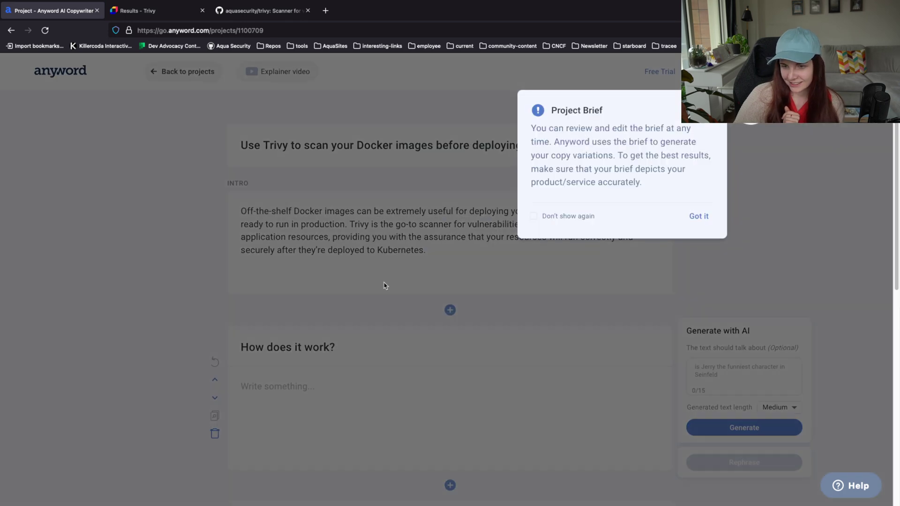
left_click(699, 216)
scroll(472, 378, "down", 3)
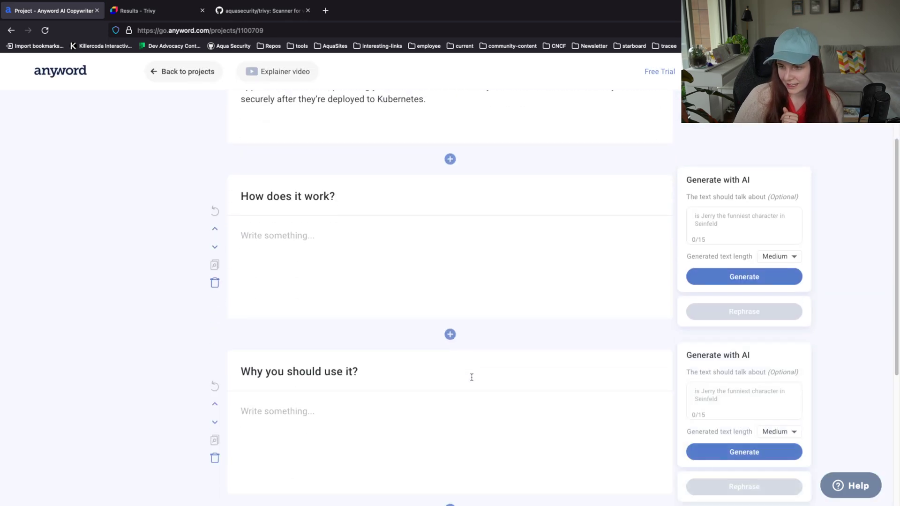
Generate text from the prompt 'Run Trivy in your CI/CD pipeline or as CLI to scan your resources before production.'.
left_click(745, 221)
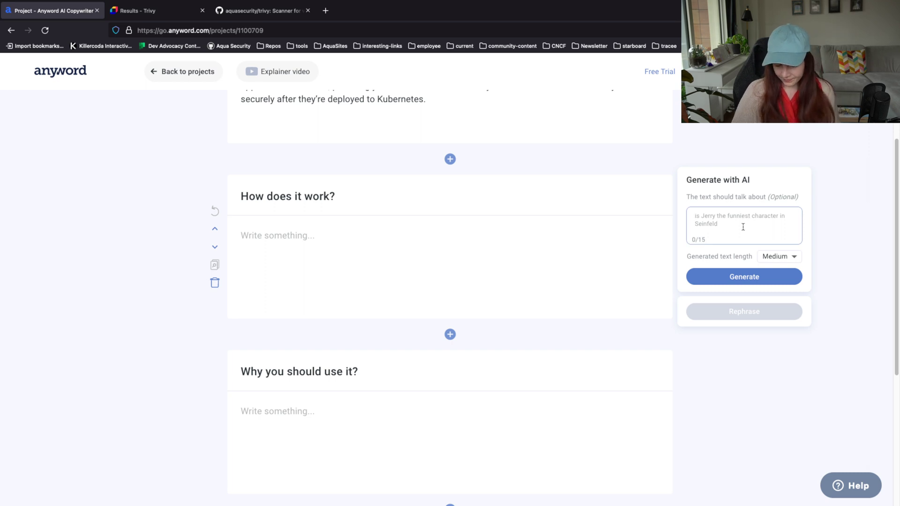
type("Run Tr")
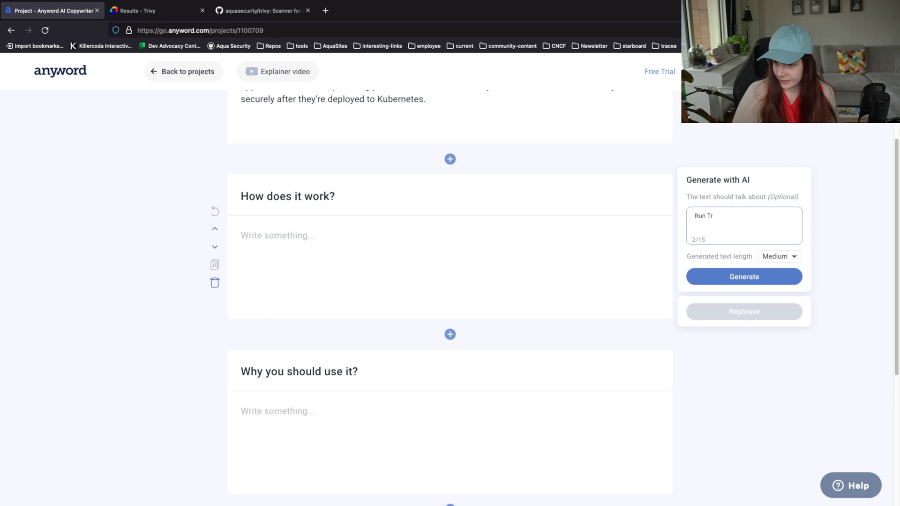
type("i")
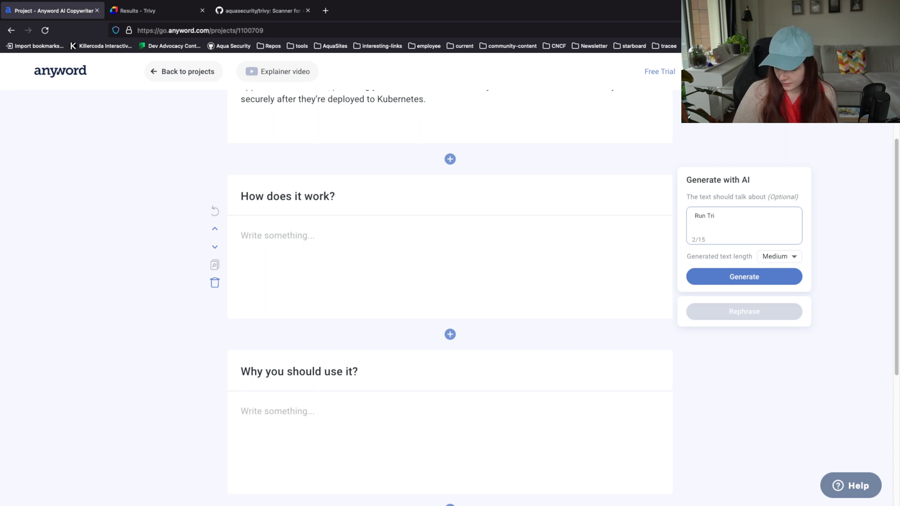
type("vy in your ")
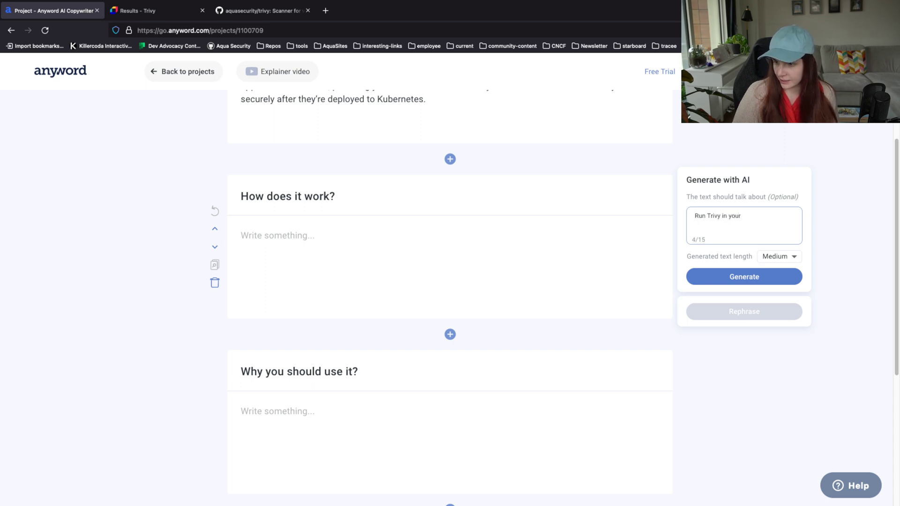
type("CI/")
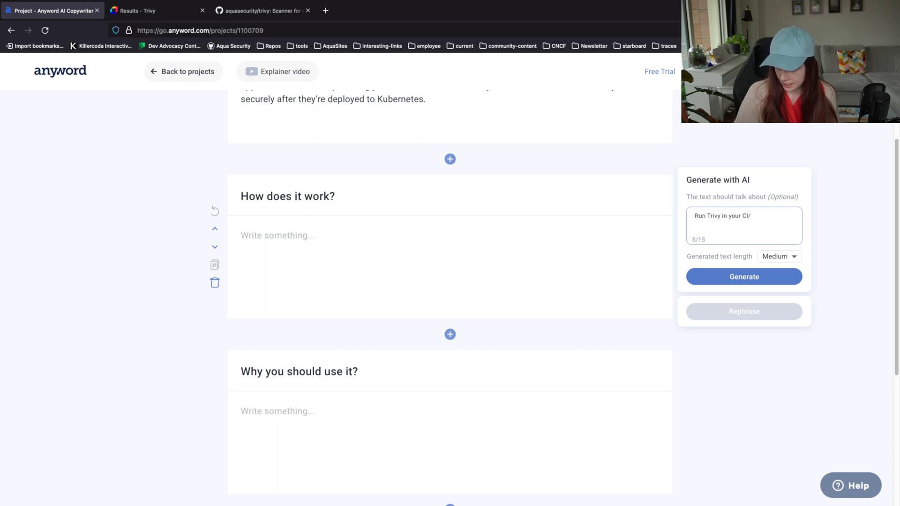
type("CD pipelin")
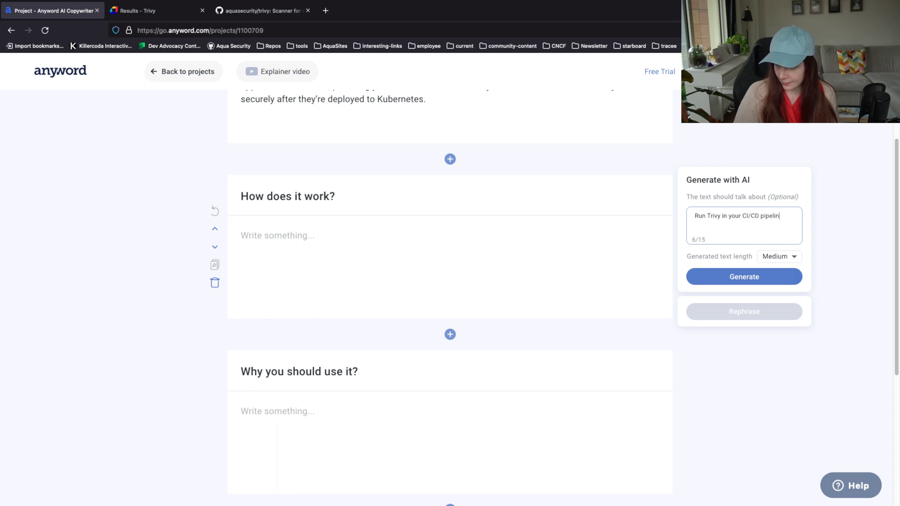
type("e or as")
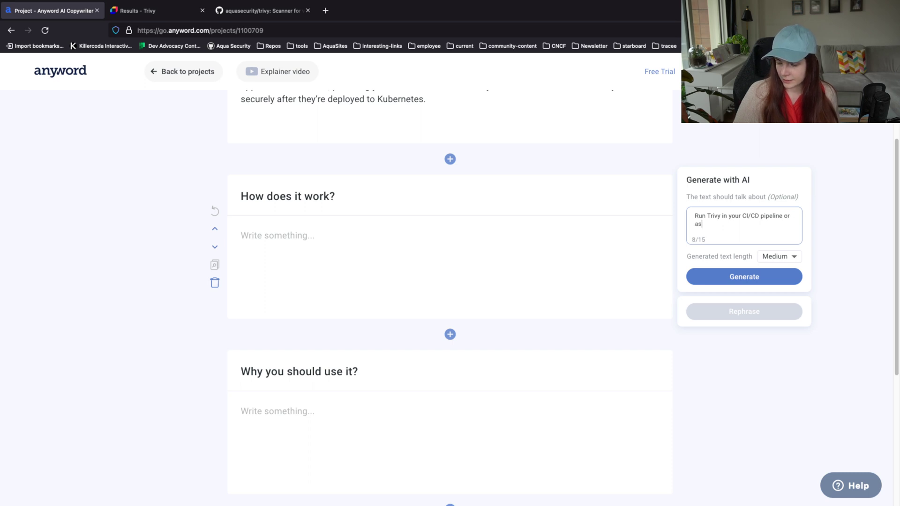
type(" CLI")
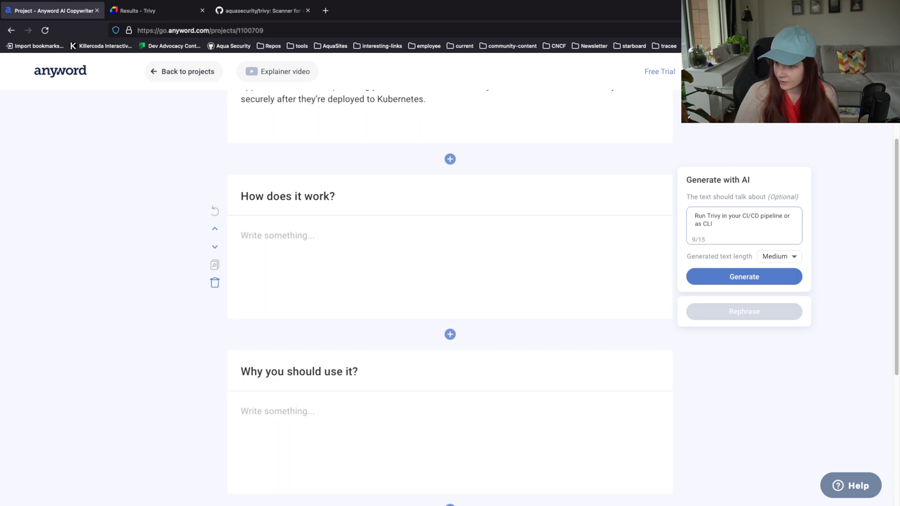
type("to sca")
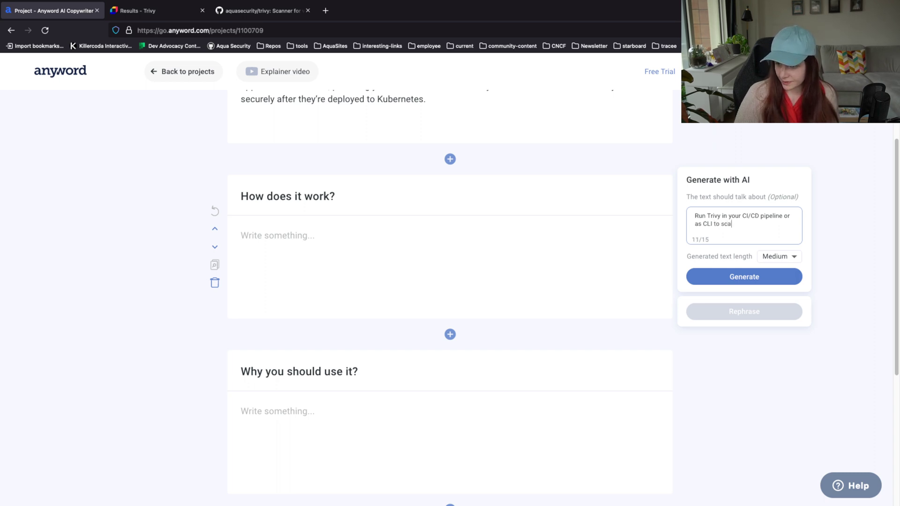
type("n your re")
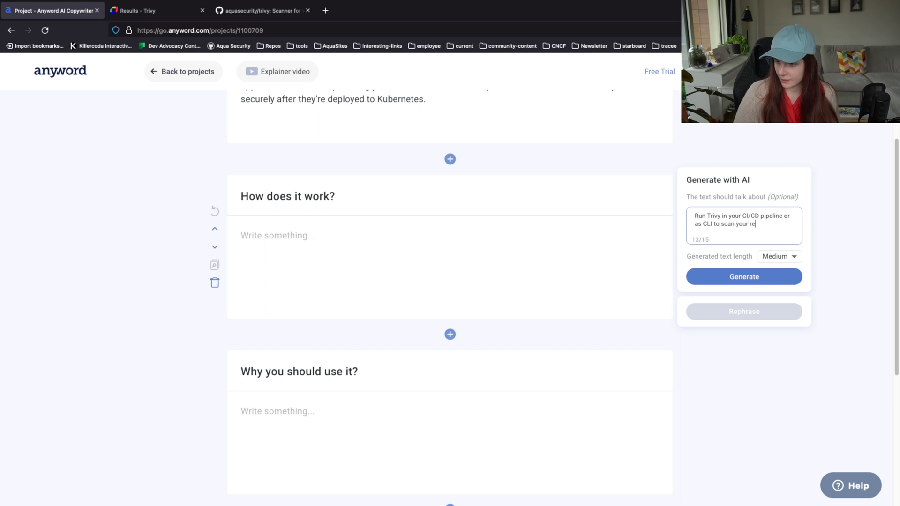
type("sources before production.")
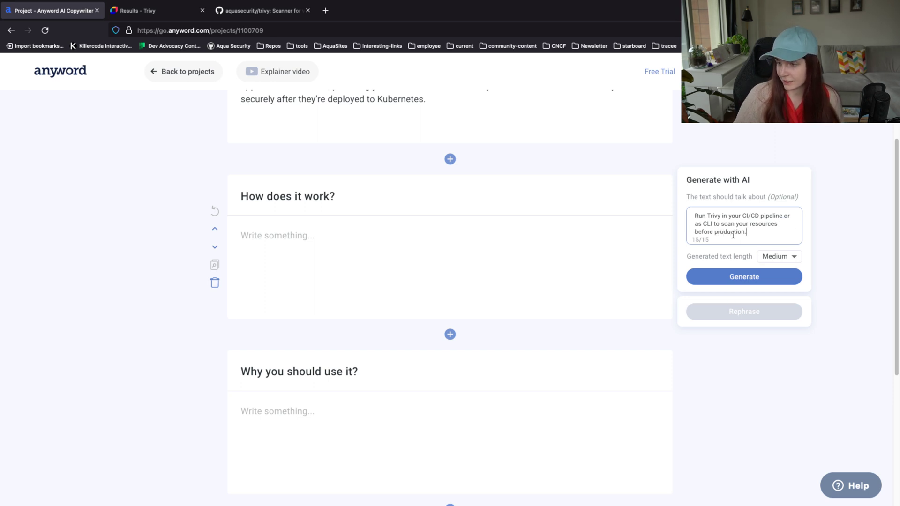
left_click(754, 277)
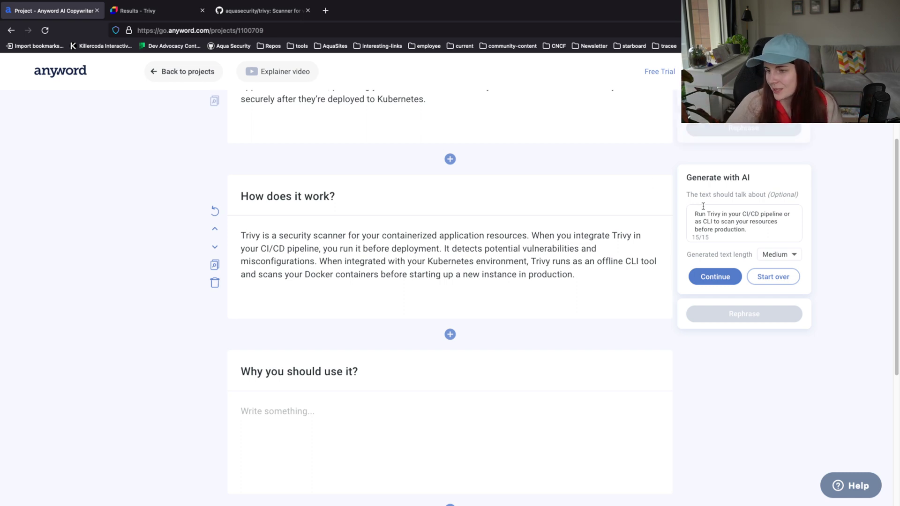
Replace 'before production.' in the prompt with 'for vulnerabilities' and continue generating.
left_click(754, 229)
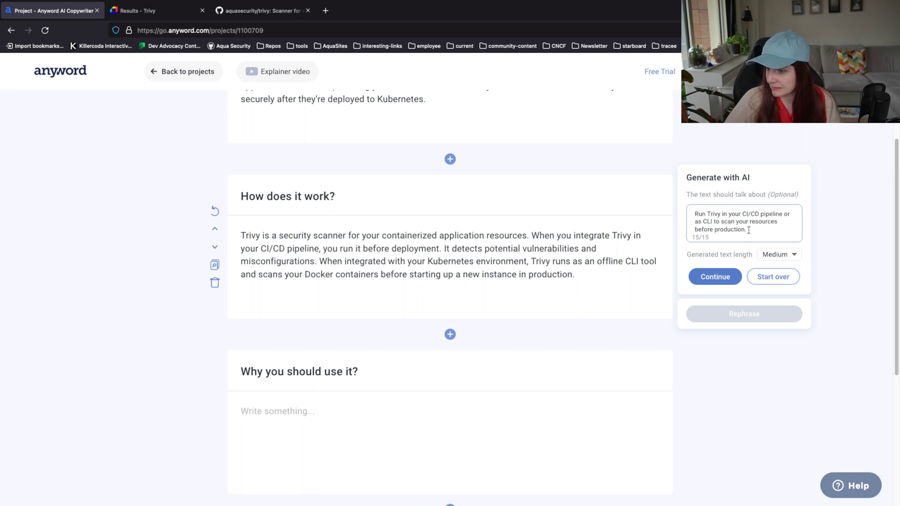
left_click_drag(749, 230, 690, 229)
type("f")
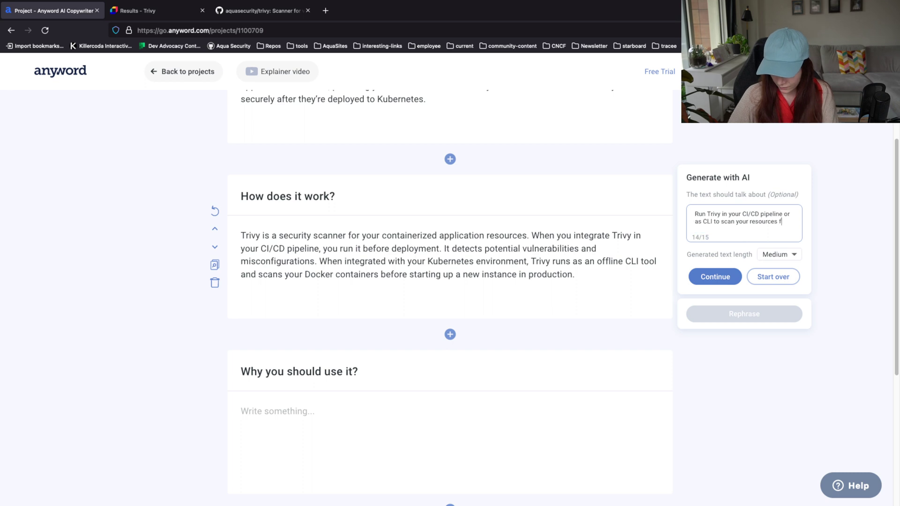
type("or vulnerabilities")
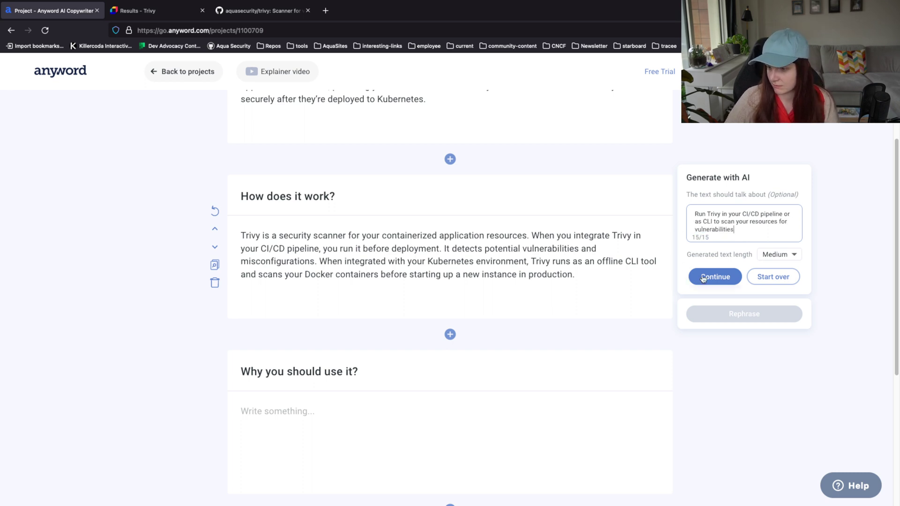
left_click(709, 277)
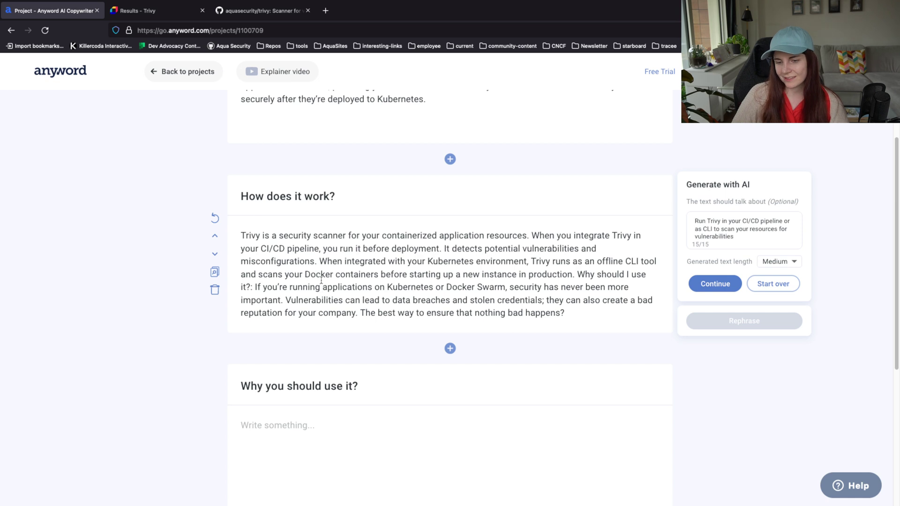
Add a colon after 'Why should I use it?' and review the generated paragraph.
left_click(251, 290)
type(":")
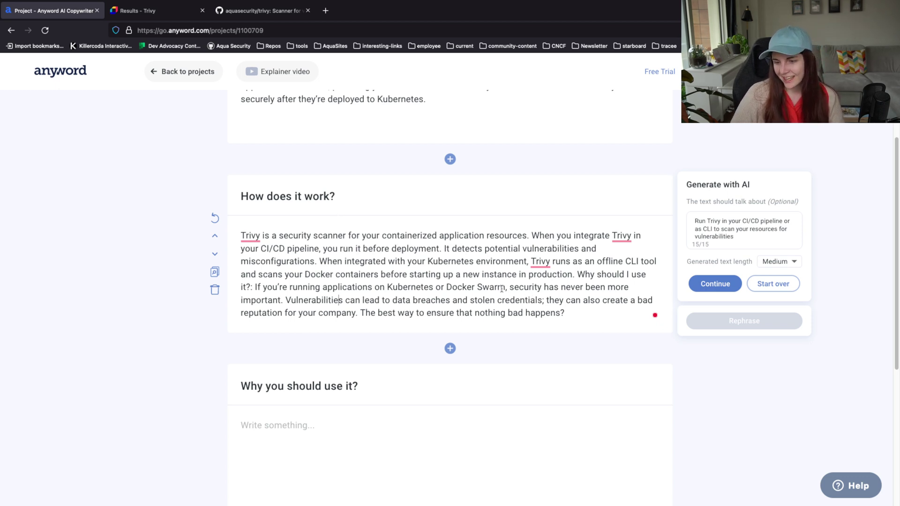
left_click_drag(498, 288, 447, 288)
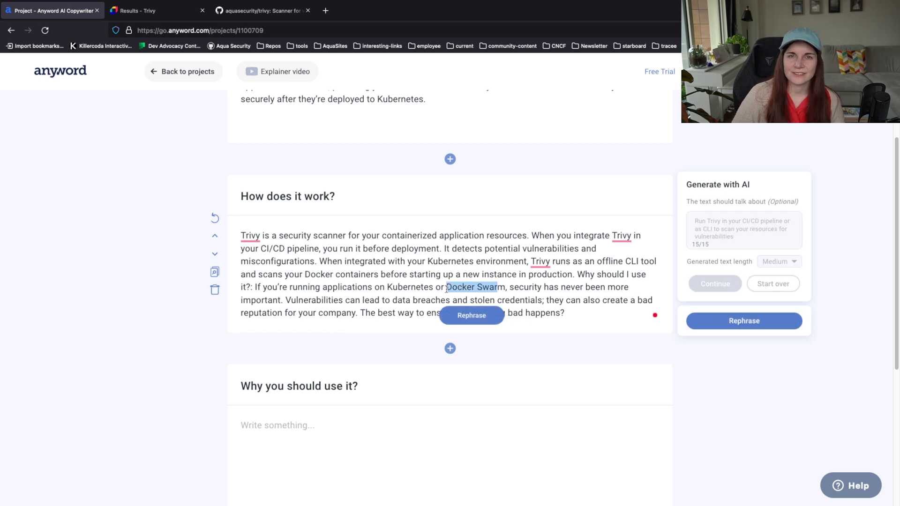
left_click(446, 288)
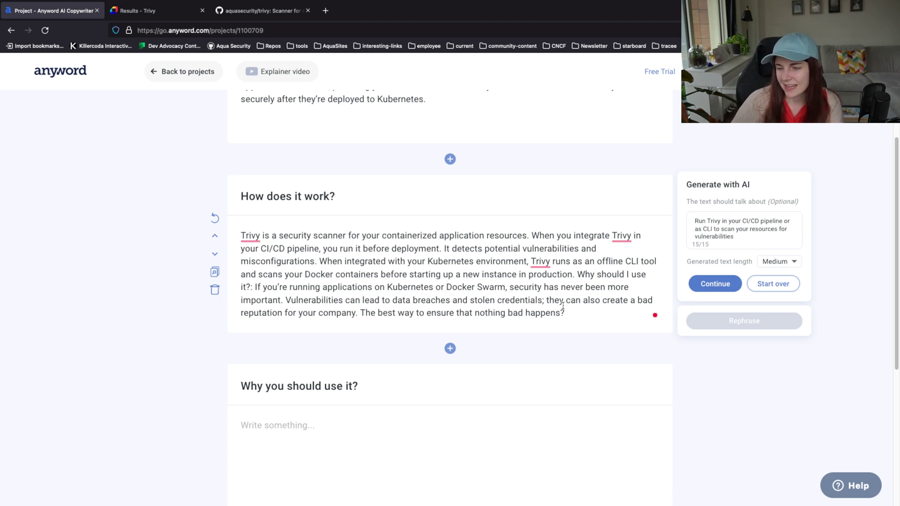
left_click_drag(564, 303, 460, 235)
left_click(592, 247)
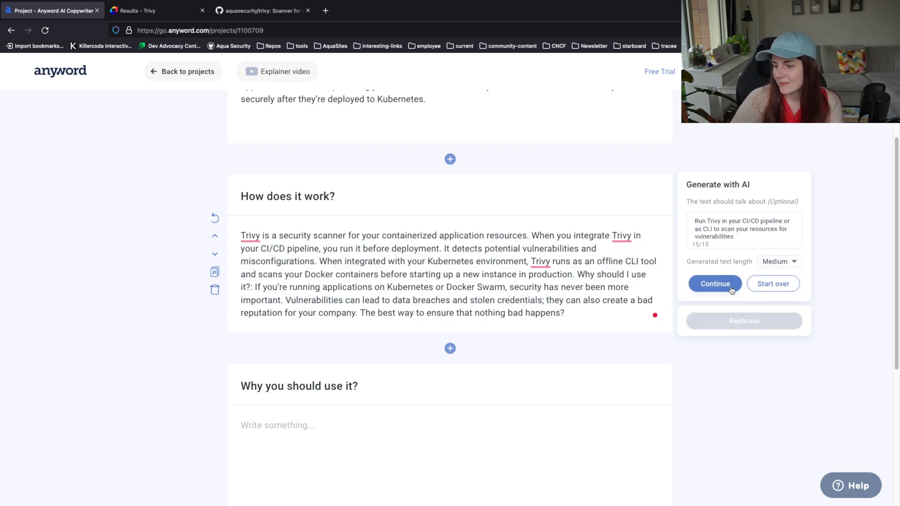
Cancel the Start over dialog and replace the prompt with 'Use Trivy to scan your container images for vulnerabilities'.
left_click(760, 286)
left_click(576, 234)
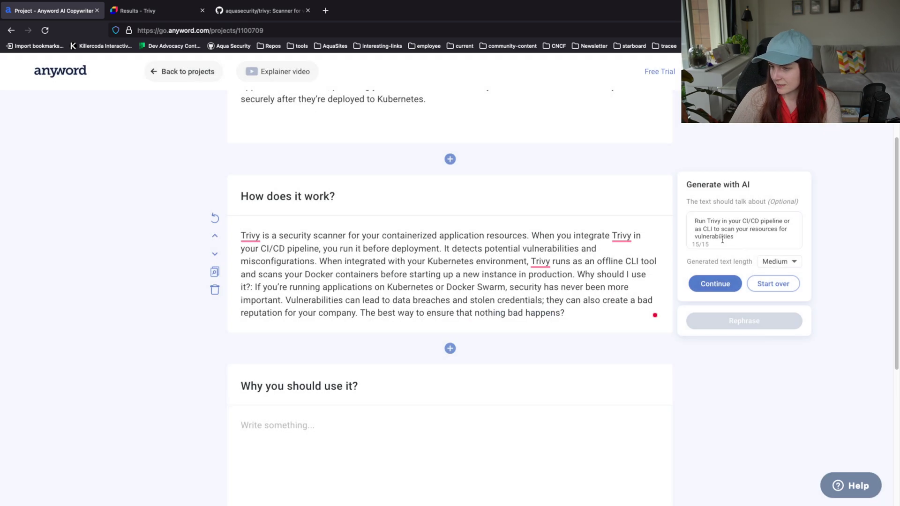
left_click_drag(734, 237, 687, 219)
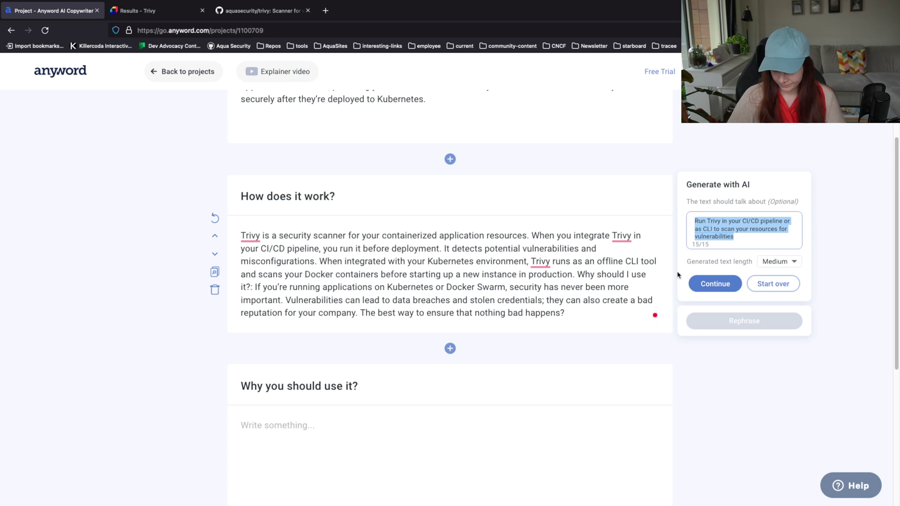
type("Use Trivy to")
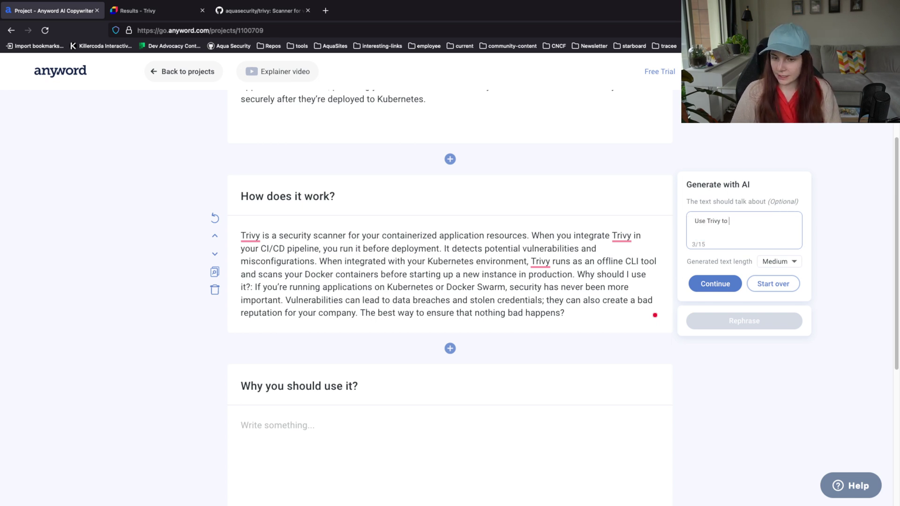
type(" scan your ")
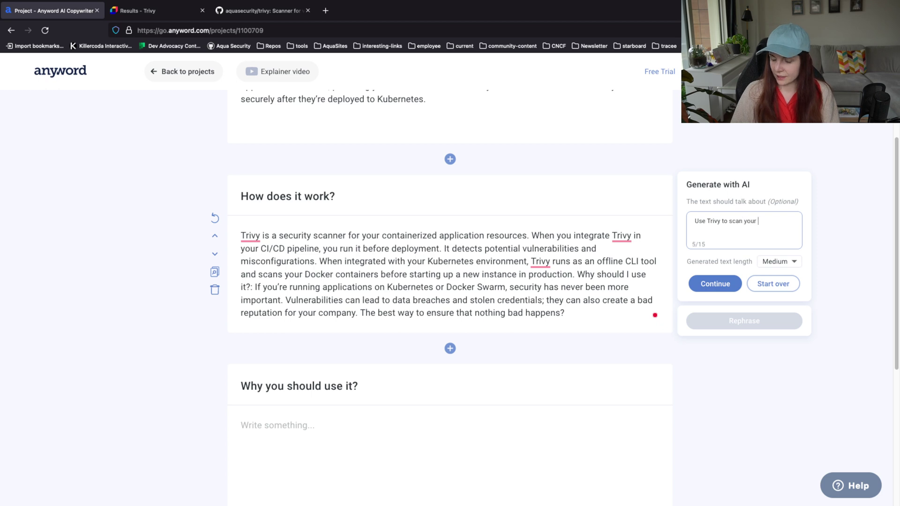
type("container images ")
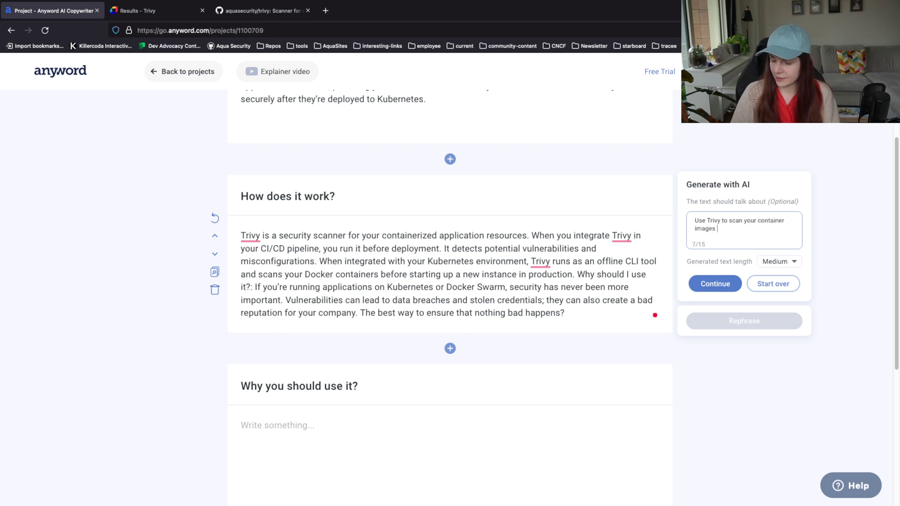
type("for vulnerabil")
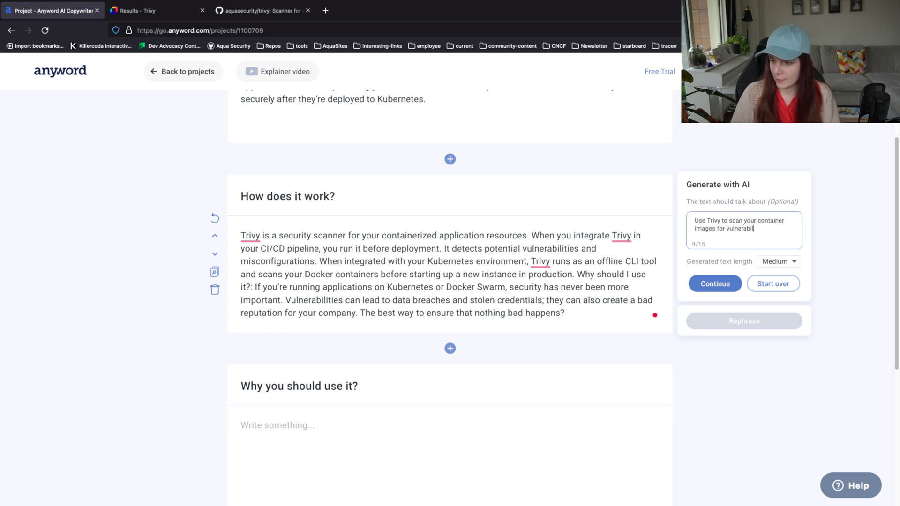
type("ities")
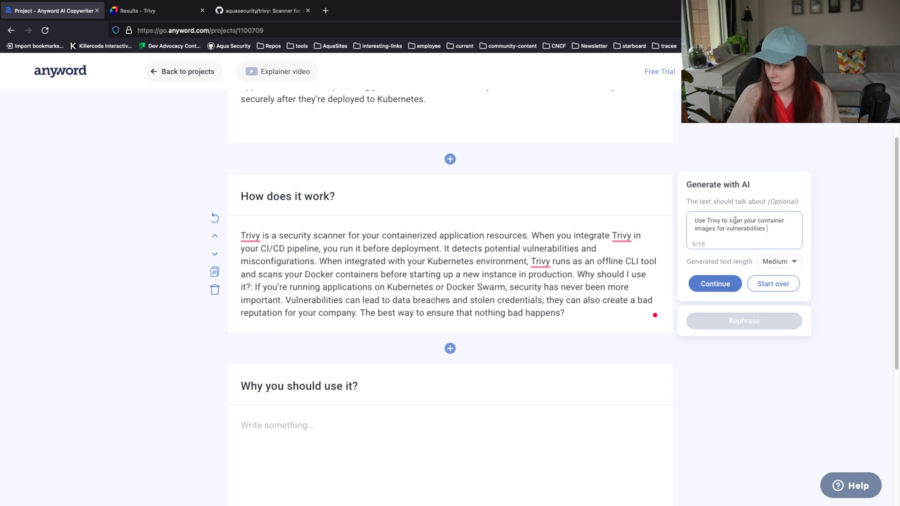
Reword the prompt to 'Use Trivy in your CI/CD pipeline to scan application resources for vulnerabilities and misconfigurations' and continue.
left_click(723, 220)
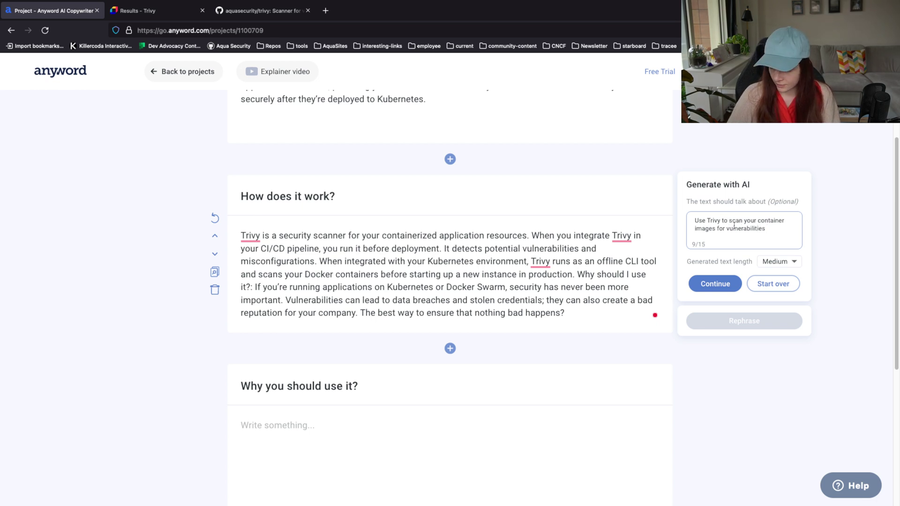
type("in your CI")
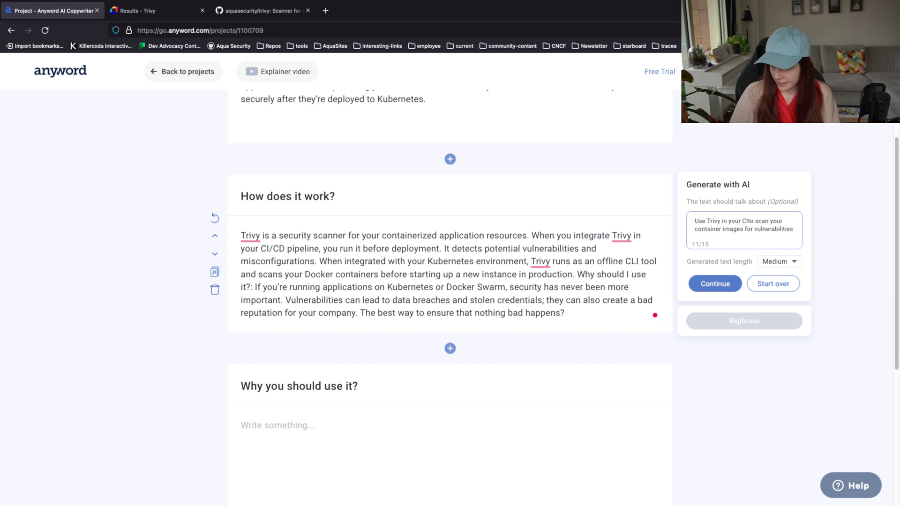
type("/CD pupe")
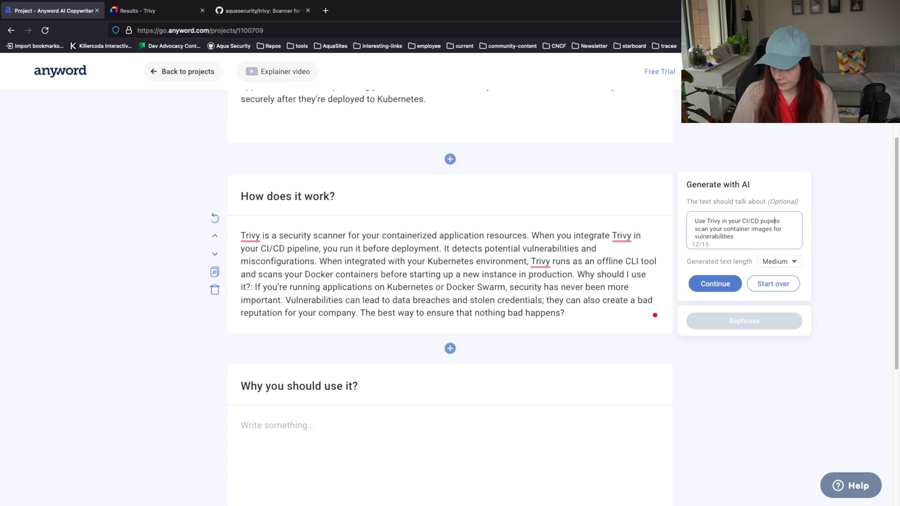
type("line")
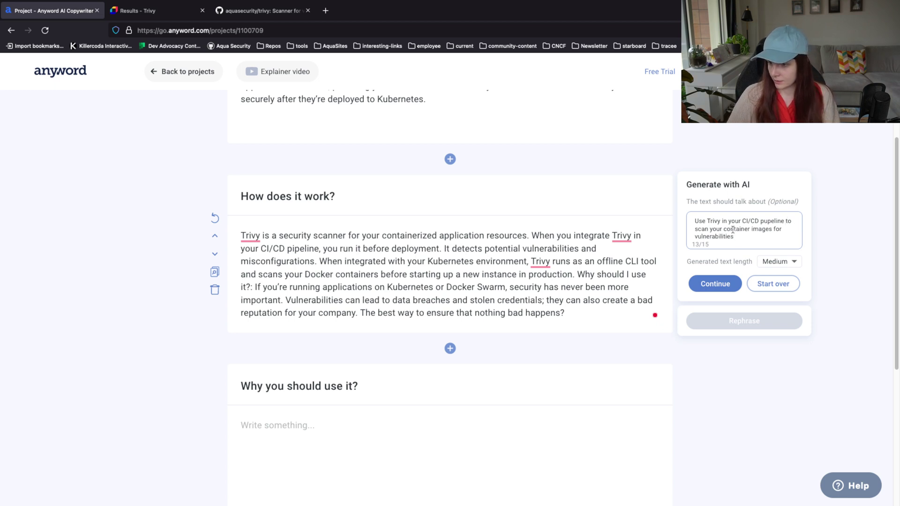
mouse_move(723, 229)
left_mouse_down()
mouse_move(750, 229)
mouse_move(728, 229)
left_mouse_up()
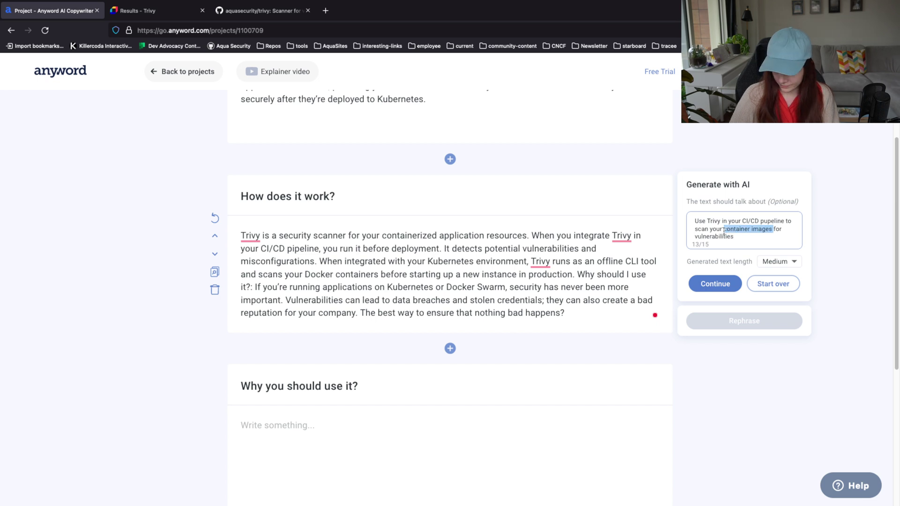
type("application")
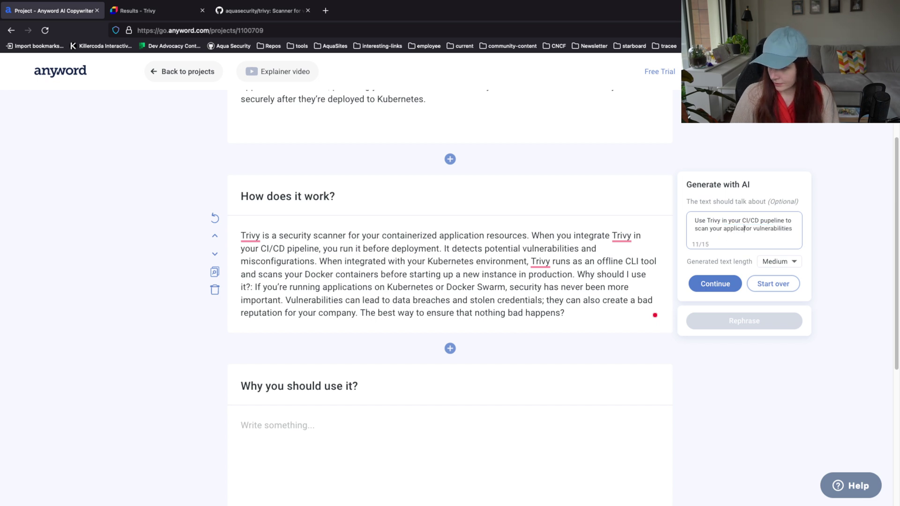
type(" resources")
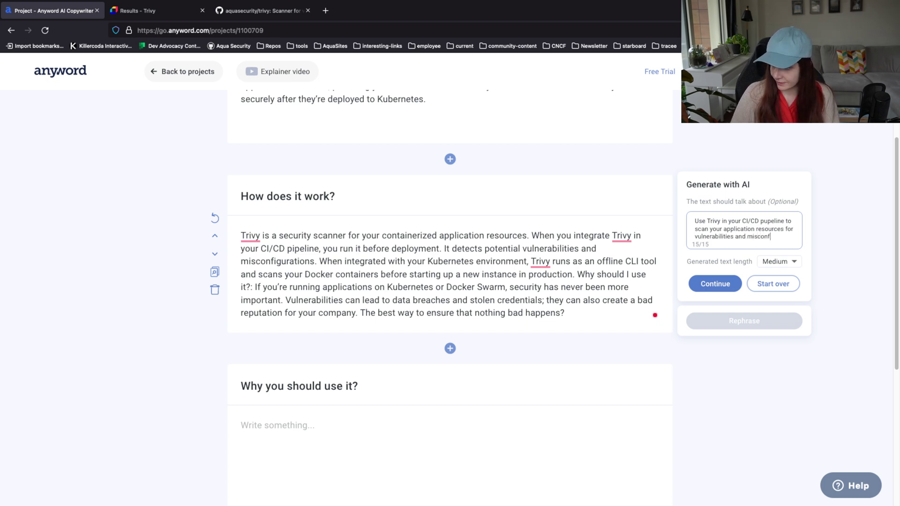
type("for vulnerabilities and misconfigurations")
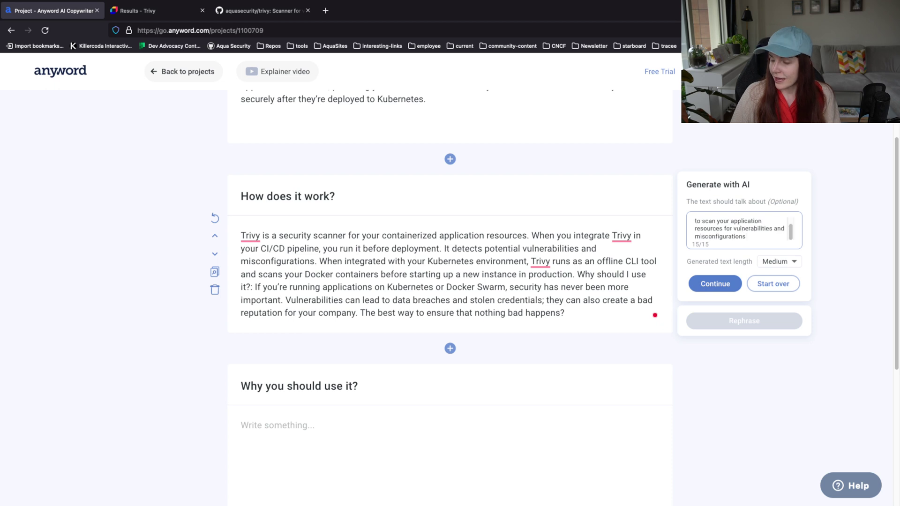
scroll(759, 229, "up", 2)
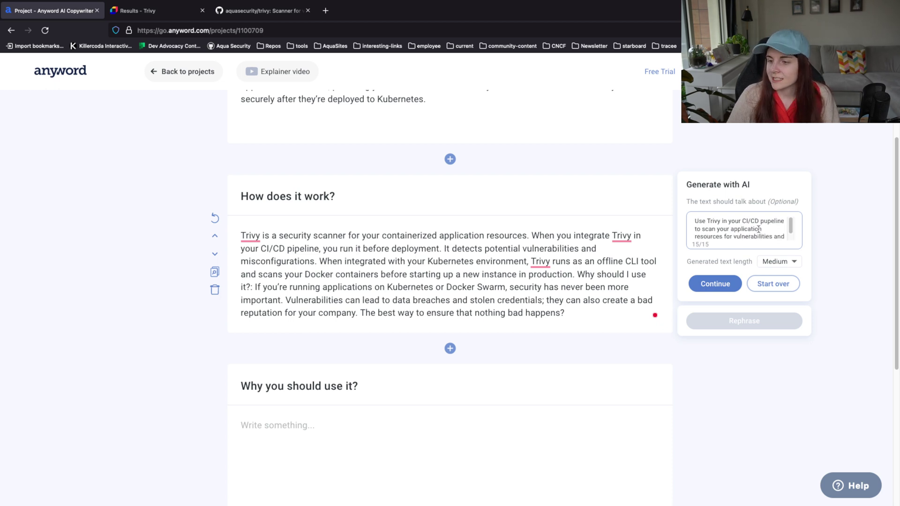
left_click(713, 284)
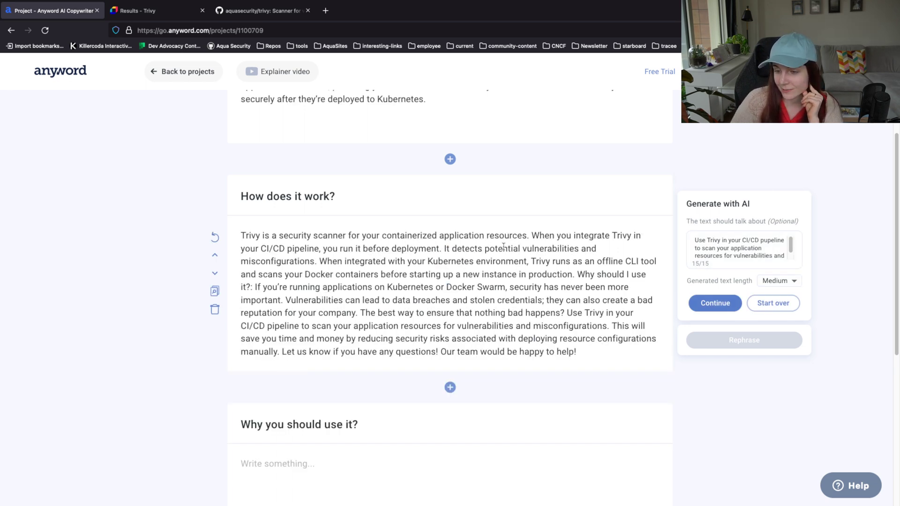
Let the CI/CD scanning passage finish, then place the cursor in the empty 'Why you should use it?' section.
scroll(497, 312, "down", 2)
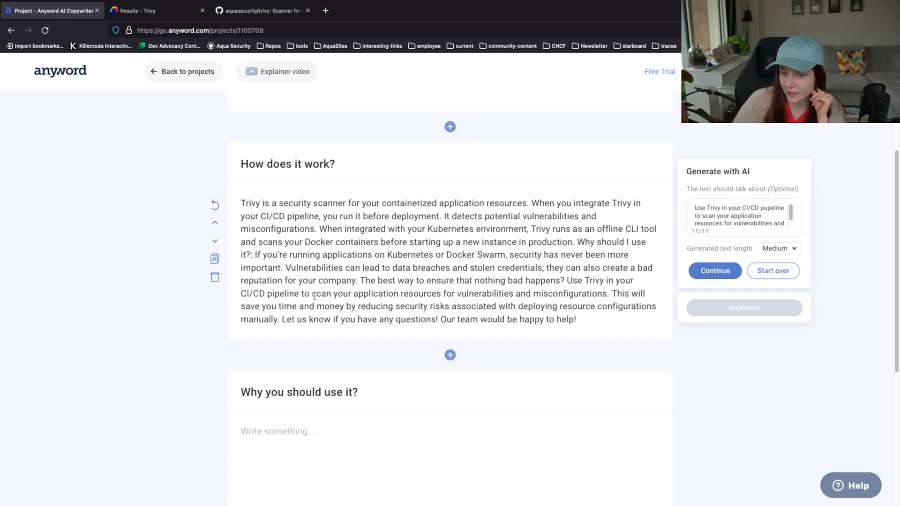
scroll(313, 295, "down", 2)
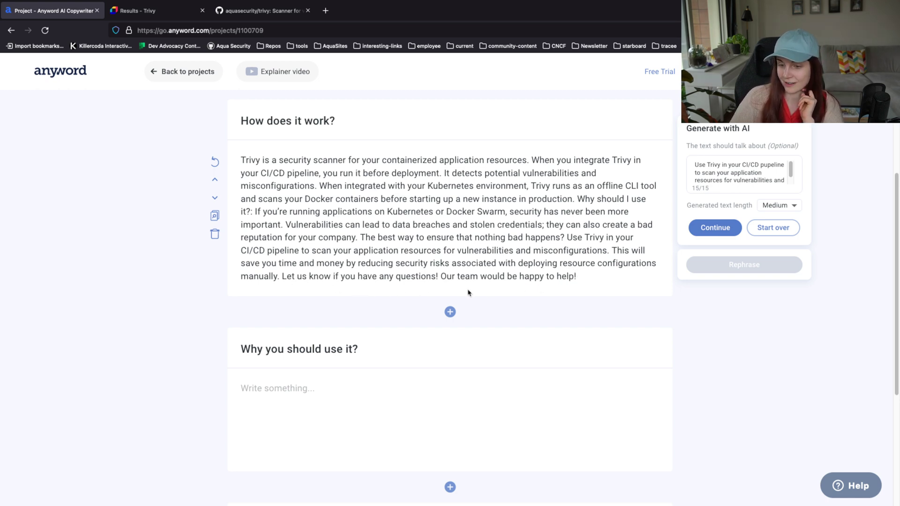
left_click(372, 277)
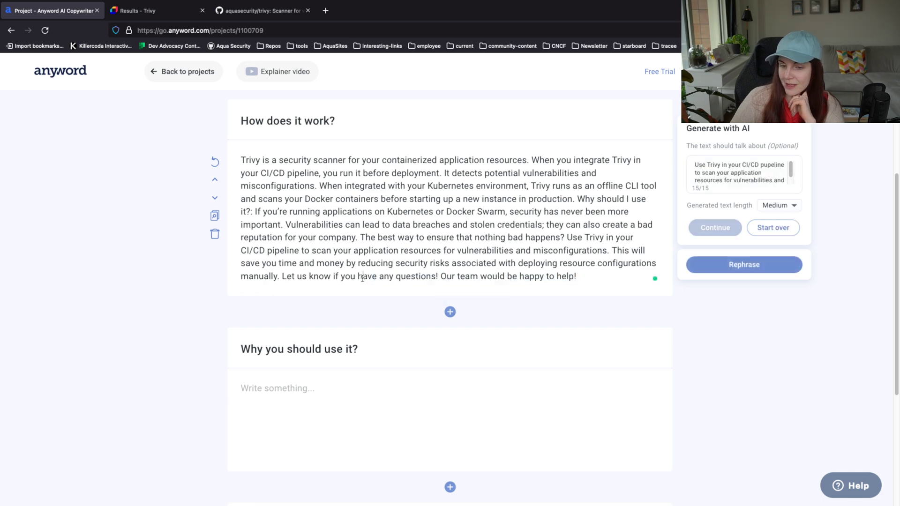
scroll(453, 290, "down", 5)
left_click(308, 169)
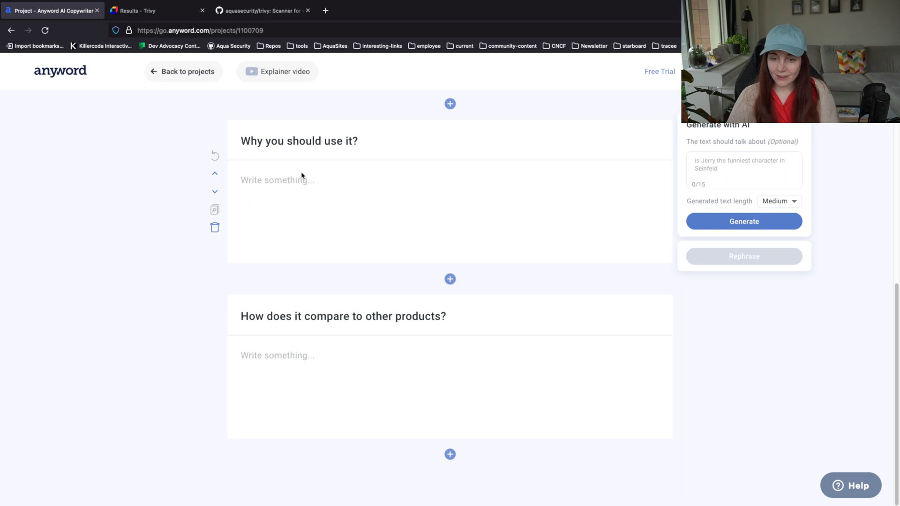
Generate text from the topic 'Cloud native resources are highly complex, you want to know what goes into your deployment'.
left_click(719, 162)
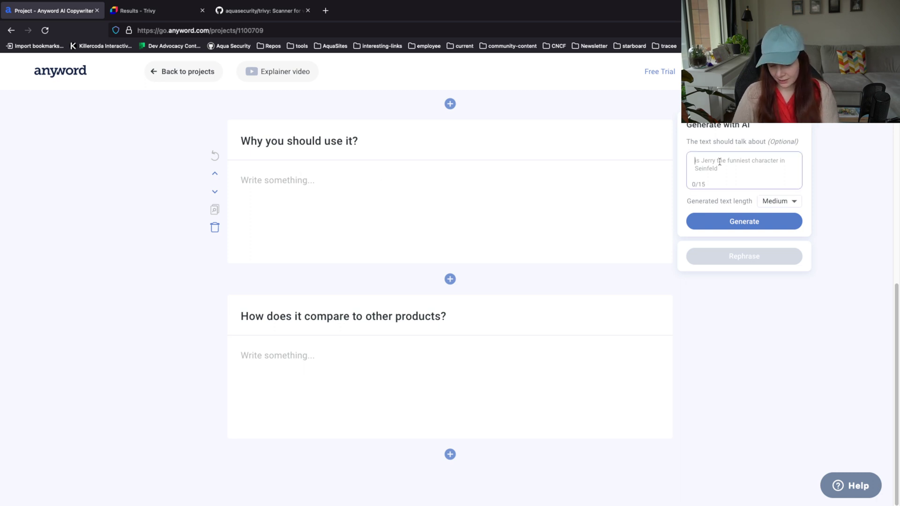
type("Cli")
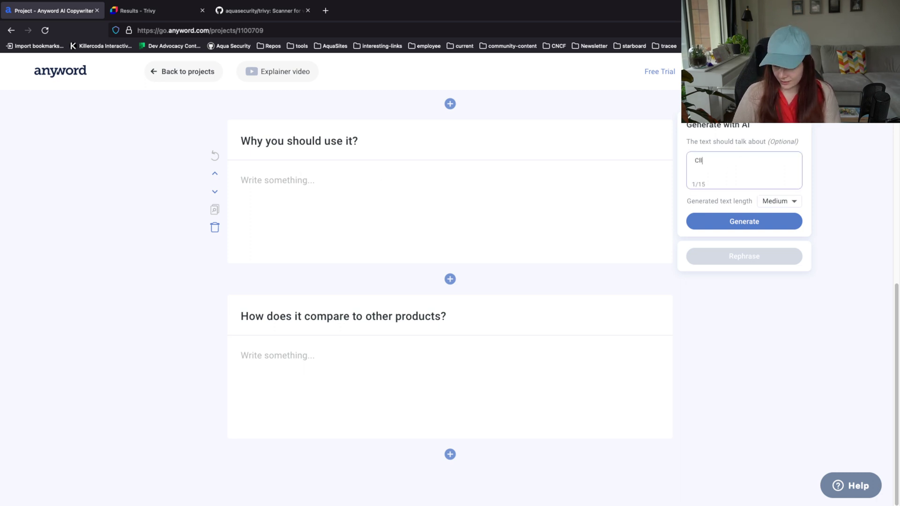
type("en")
key("BackSpace")
key("BackSpace")
key("BackSpace")
type("o")
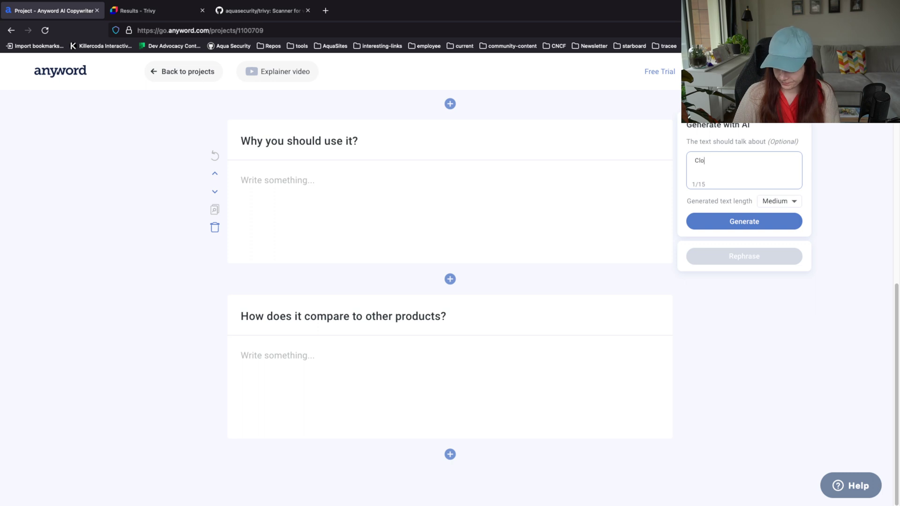
type("ud native resour")
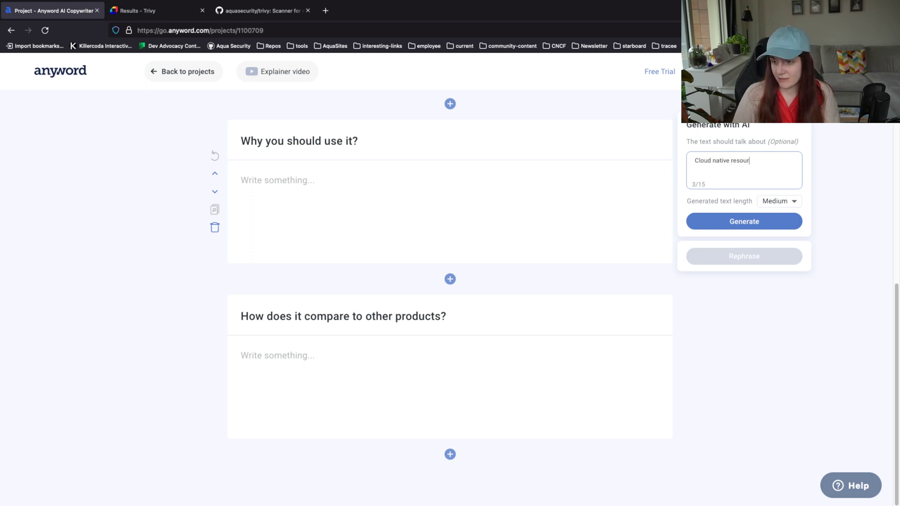
type("ces are c")
key("BackSpace")
type("h")
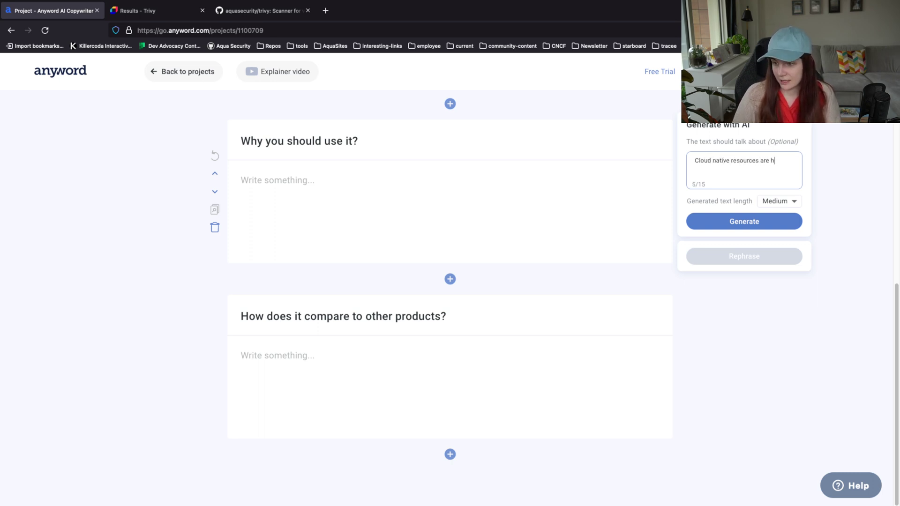
type("ighly complex,")
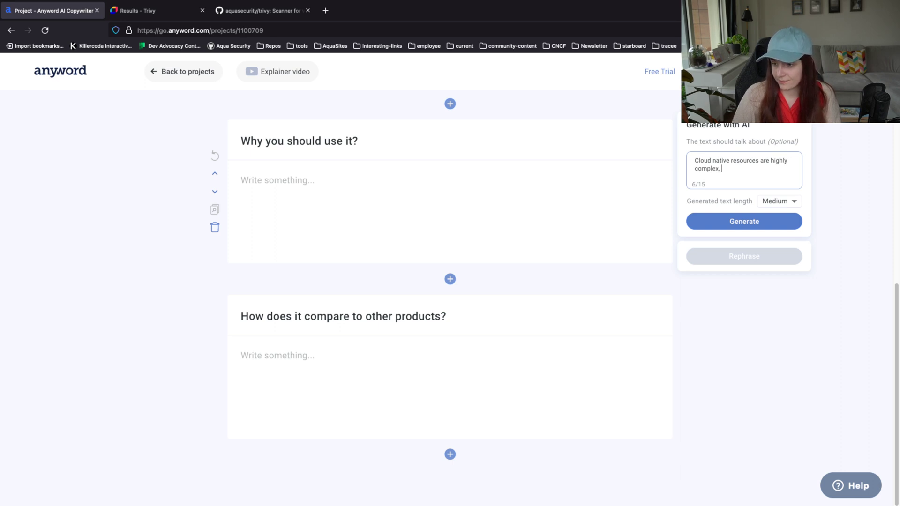
type(" thys")
type("ys")
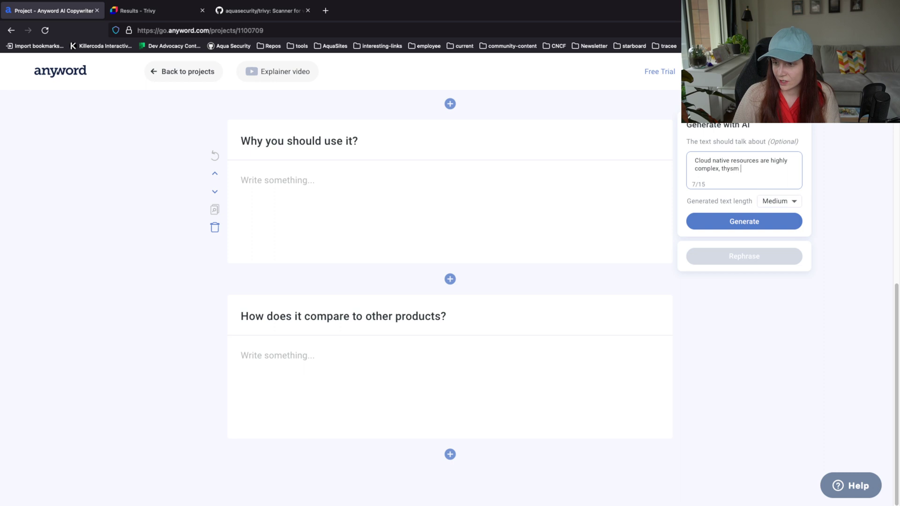
key("BackSpace")
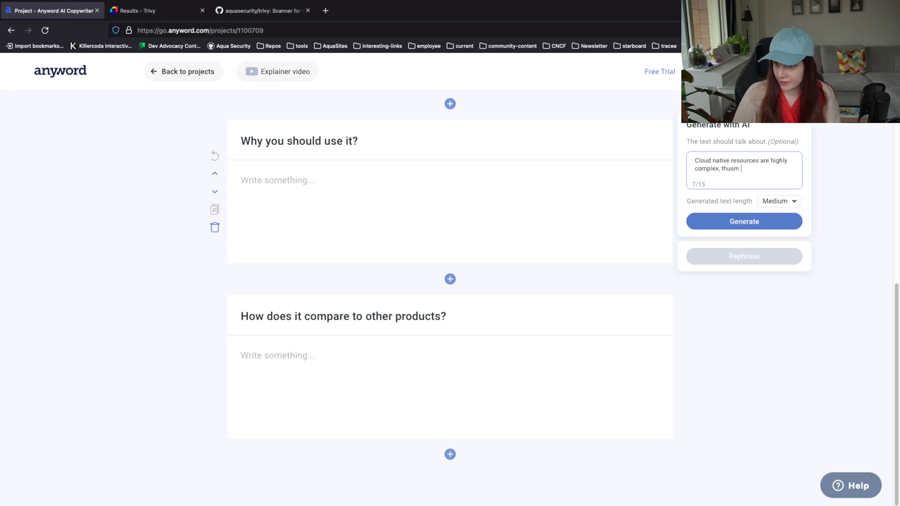
type("s, y")
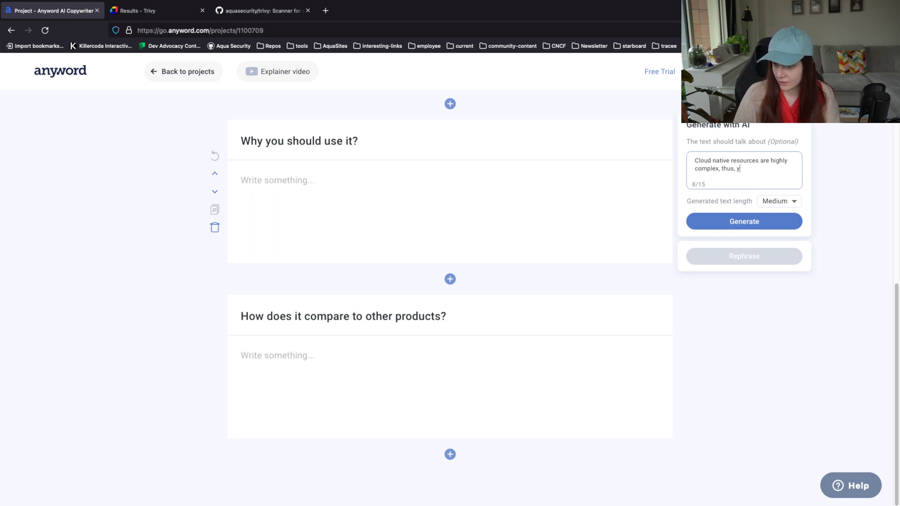
type("ou want to know w")
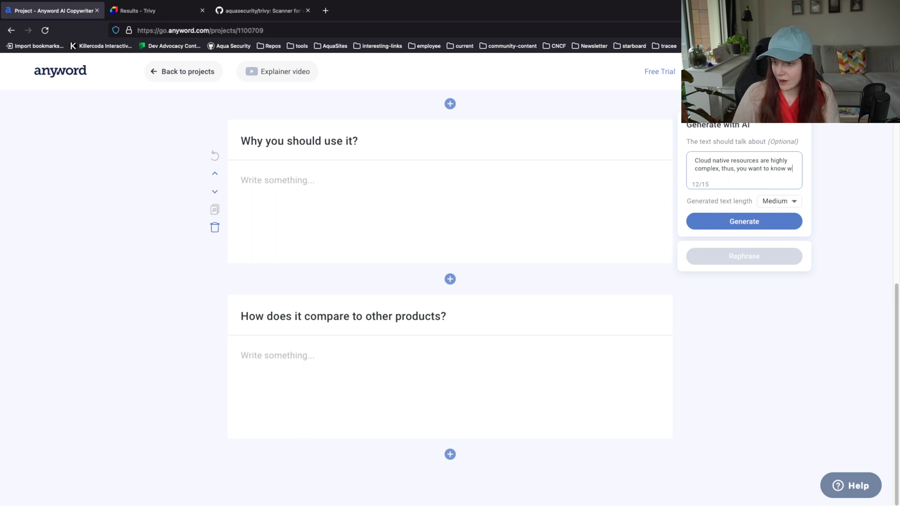
type("hat goes")
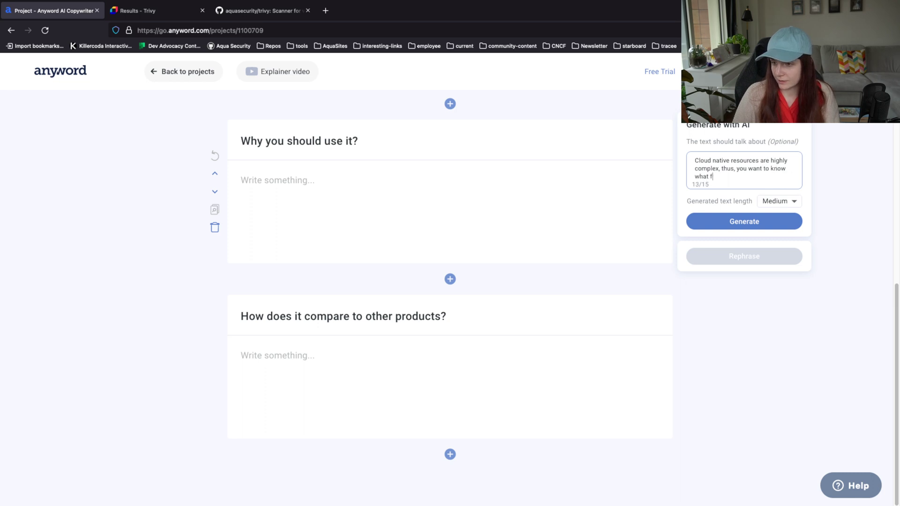
type(" into y")
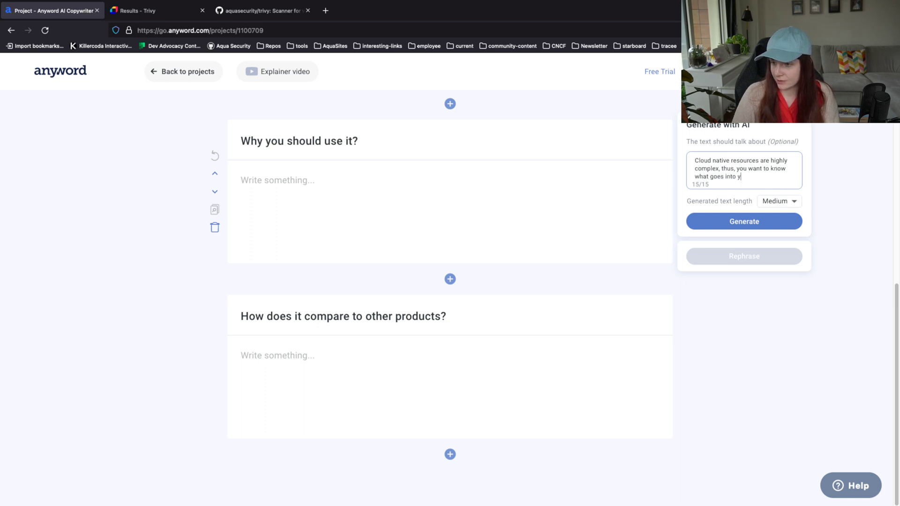
type("our deployment")
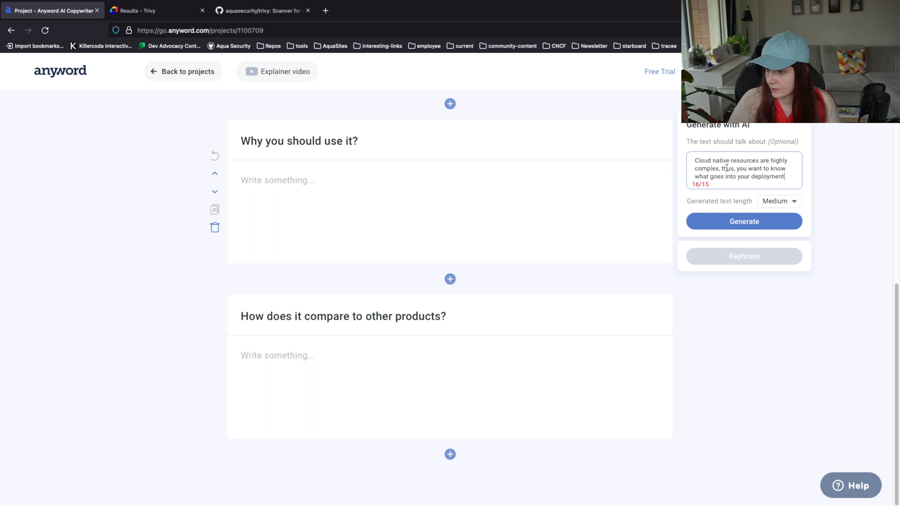
left_click_drag(735, 169, 721, 170)
key("BackSpace")
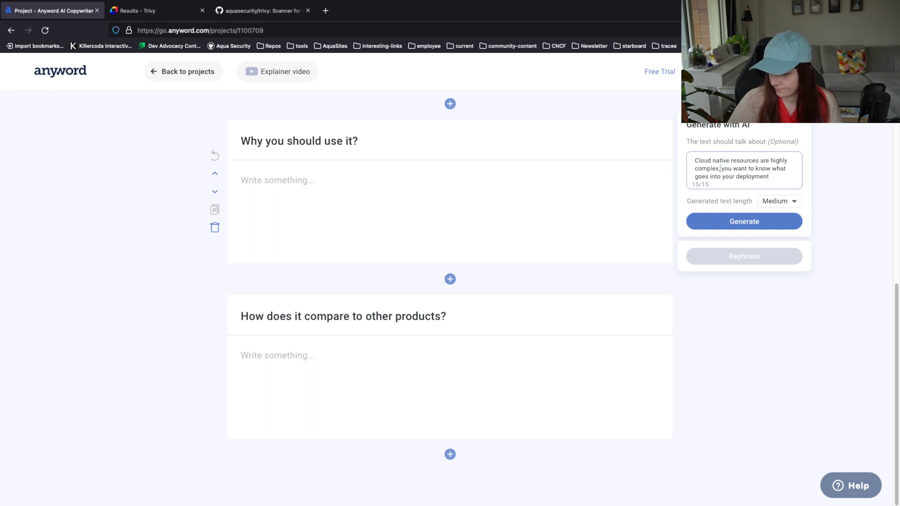
left_click(754, 224)
left_click(754, 224)
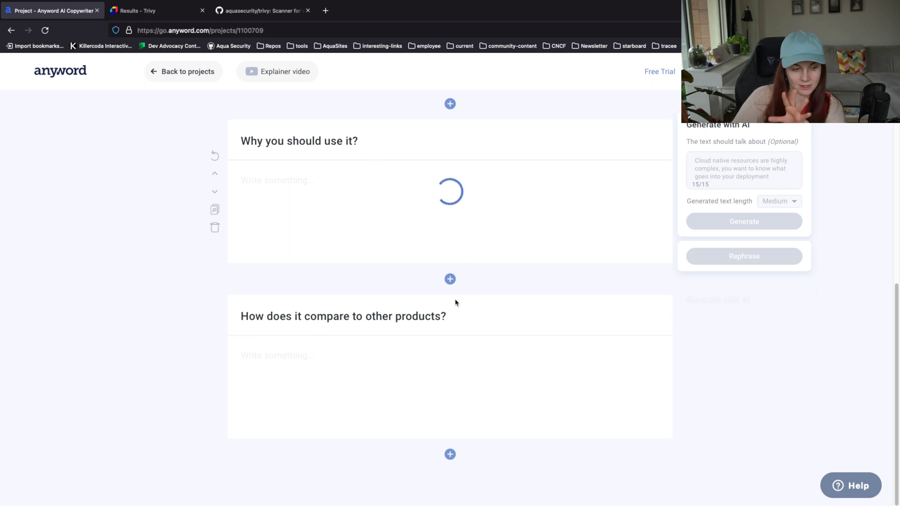
Highlight part of the new lightweight-scanner paragraph, then move to the empty 'How does it compare' section.
mouse_move(453, 319)
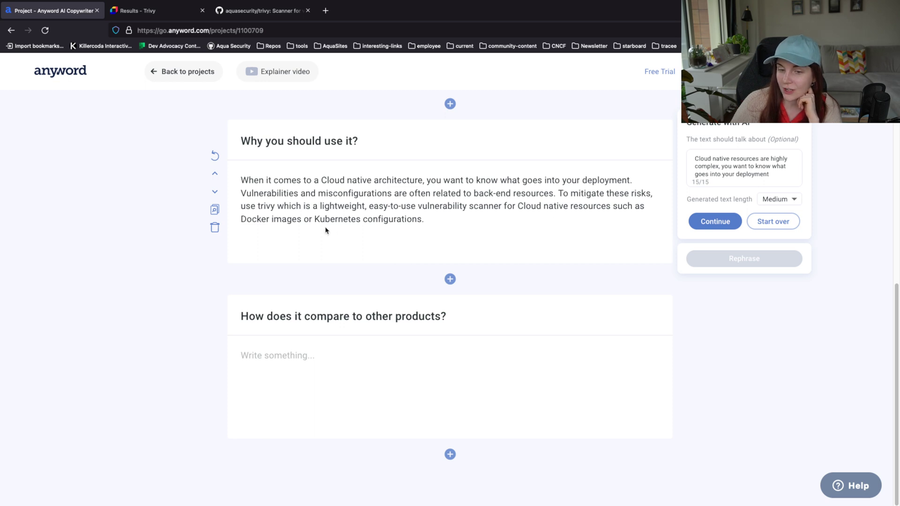
left_click_drag(437, 220, 241, 179)
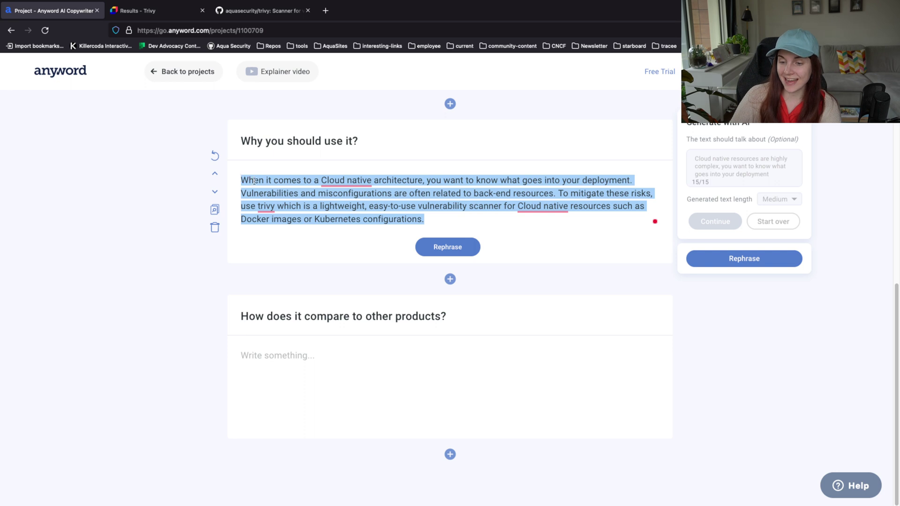
left_click(328, 367)
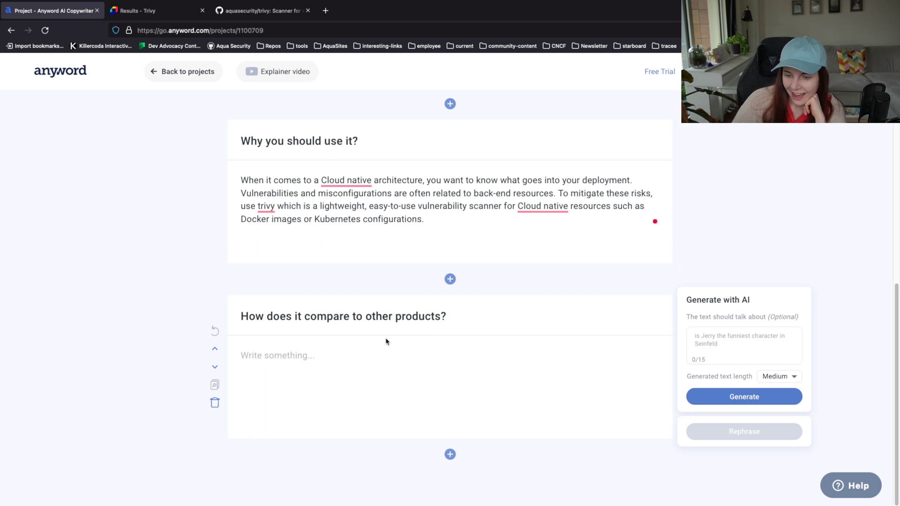
Prompt the comparison section with 'There are many configuration scanners but Trivy is the only one you will ever need' and generate.
left_click(716, 334)
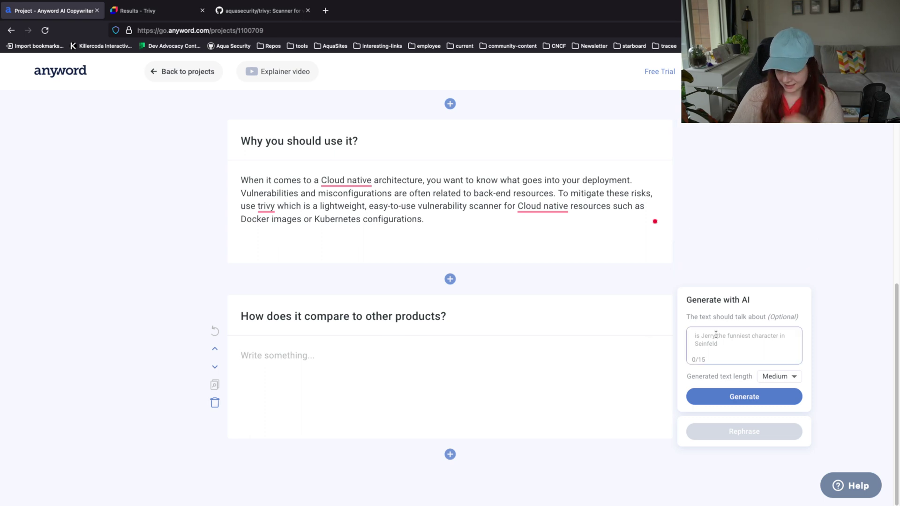
type("There are")
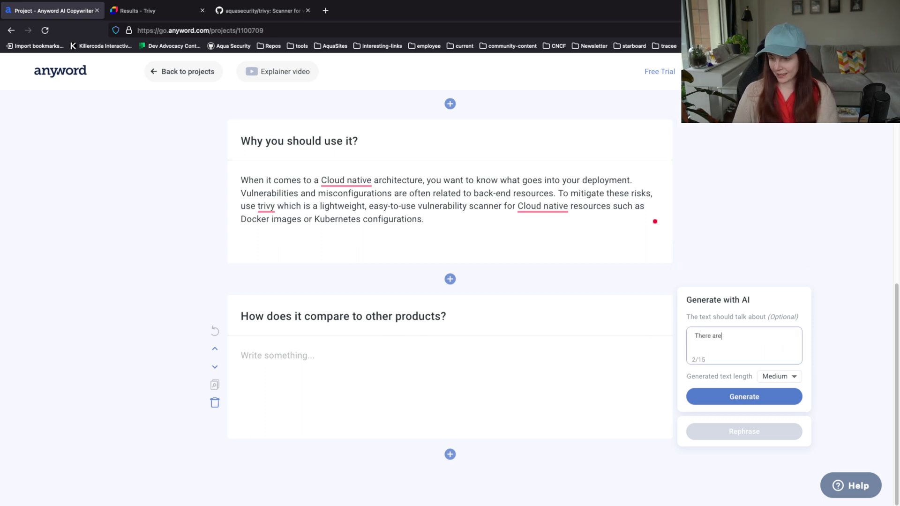
type(" manyt")
key("BackSpace")
type("c")
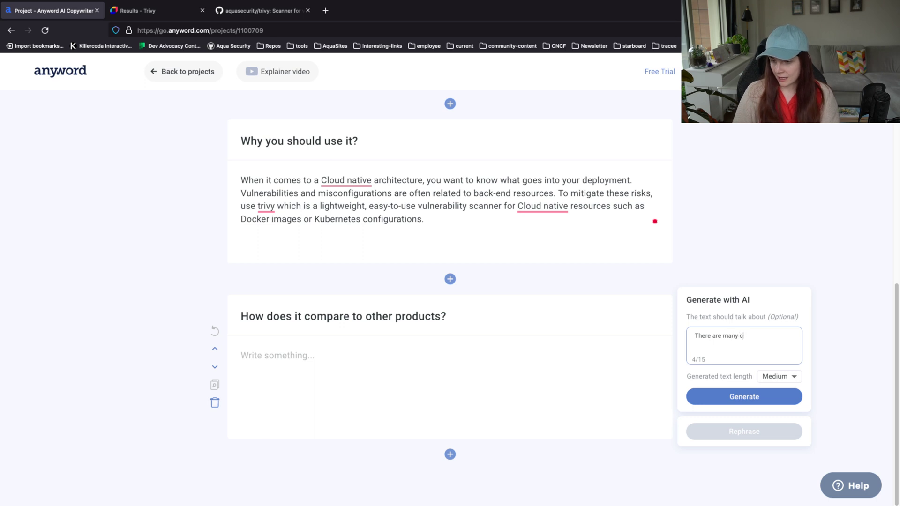
type("onfiguration s")
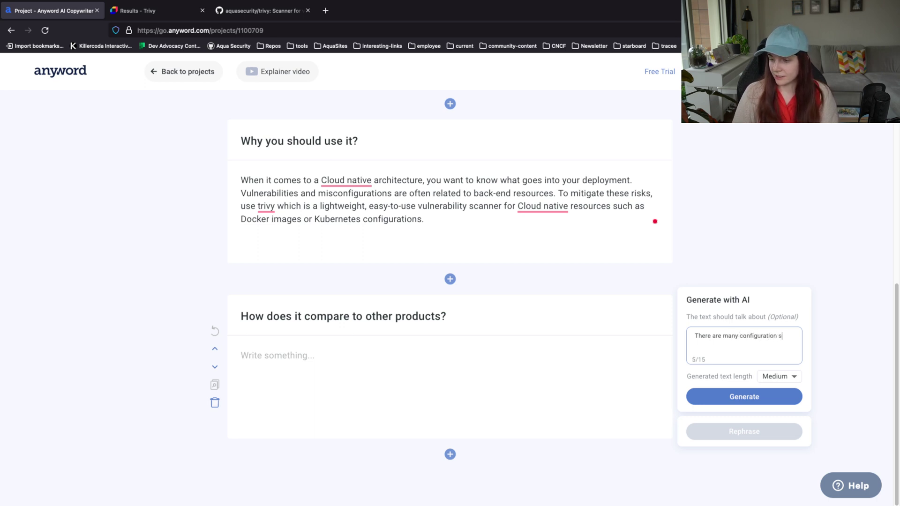
type("canners avai")
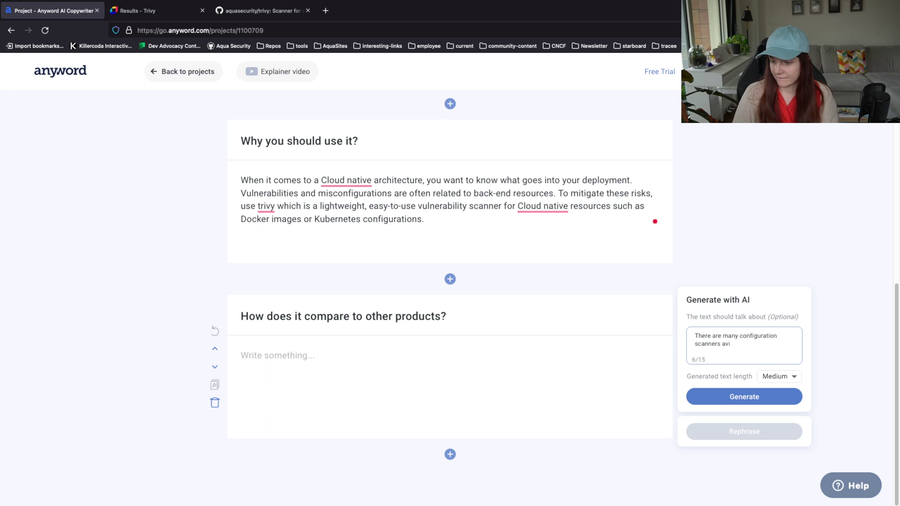
key("BackSpace")
type("ailable bit")
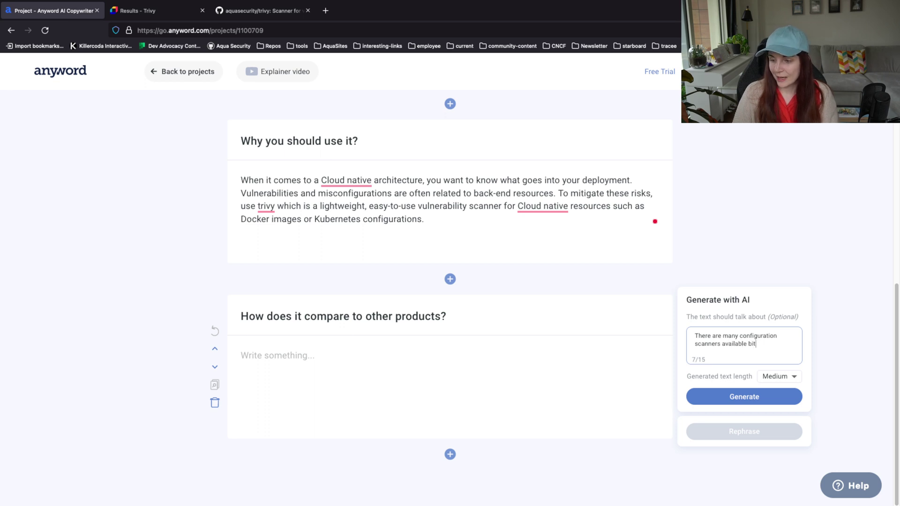
key("BackSpace")
key("BackSpace")
type("ut Trivy")
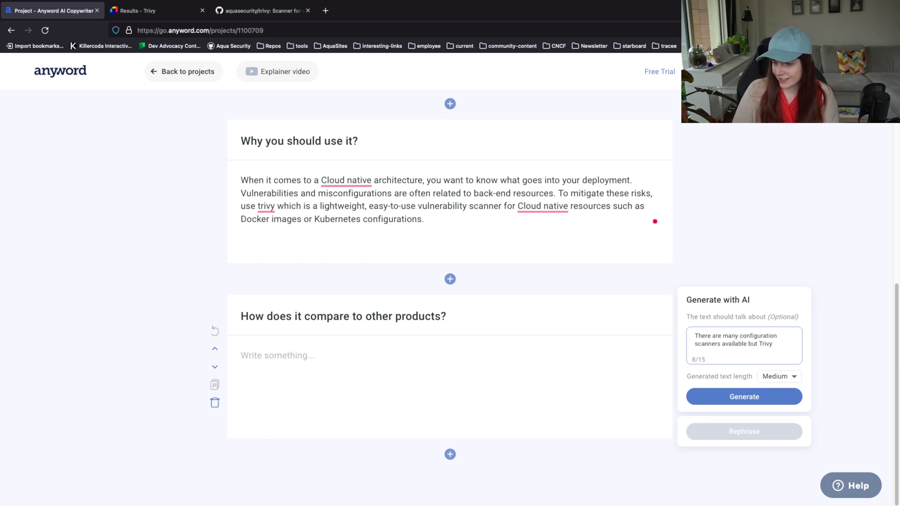
type(" is the only o")
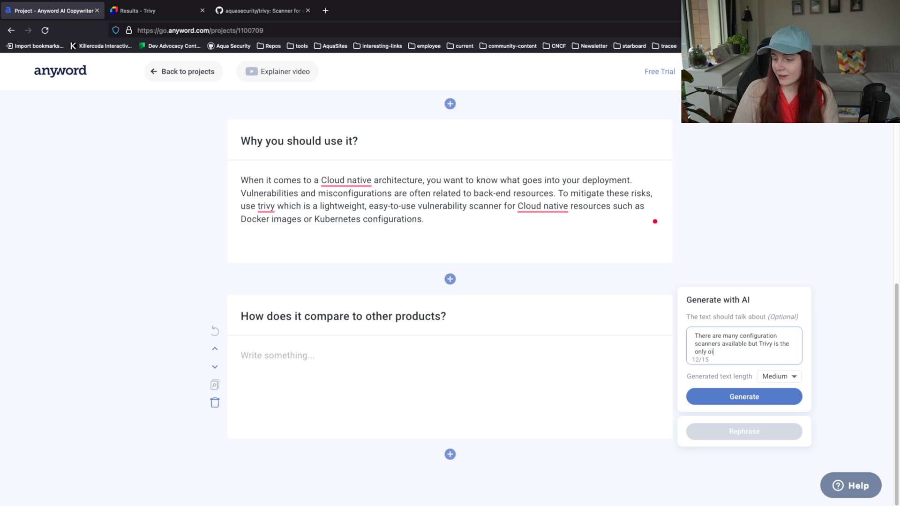
type("ne you w")
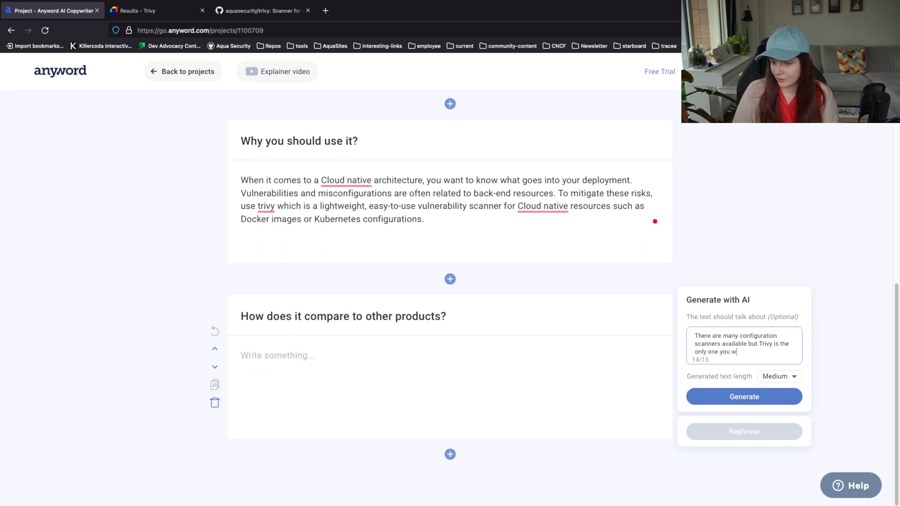
type("ill ever need")
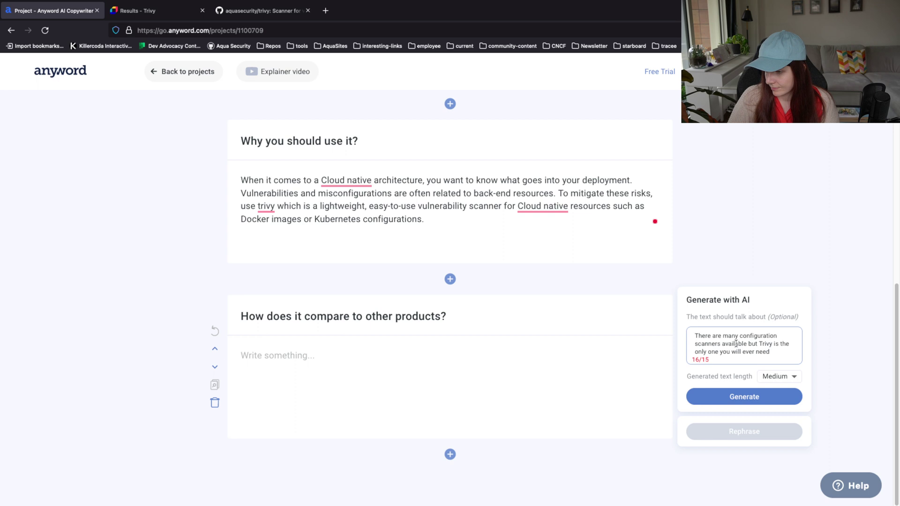
double_click(735, 343)
key("BackSpace")
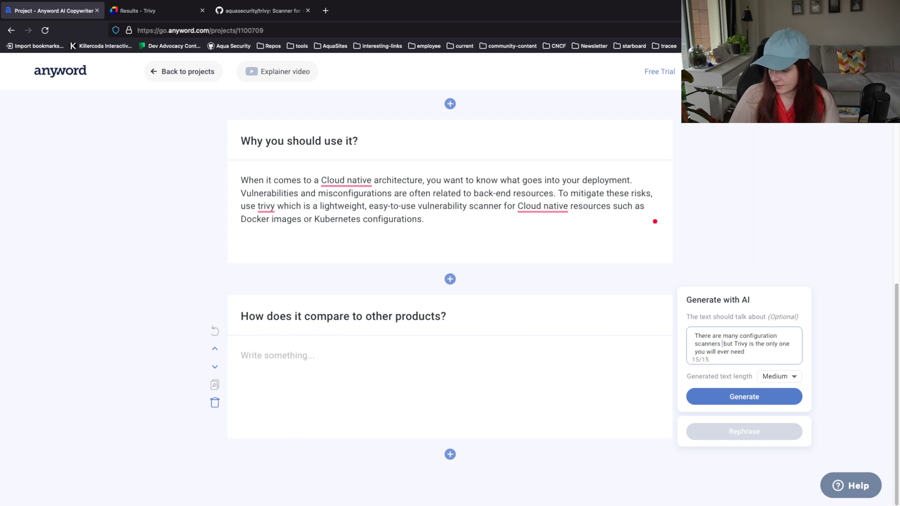
left_click(725, 391)
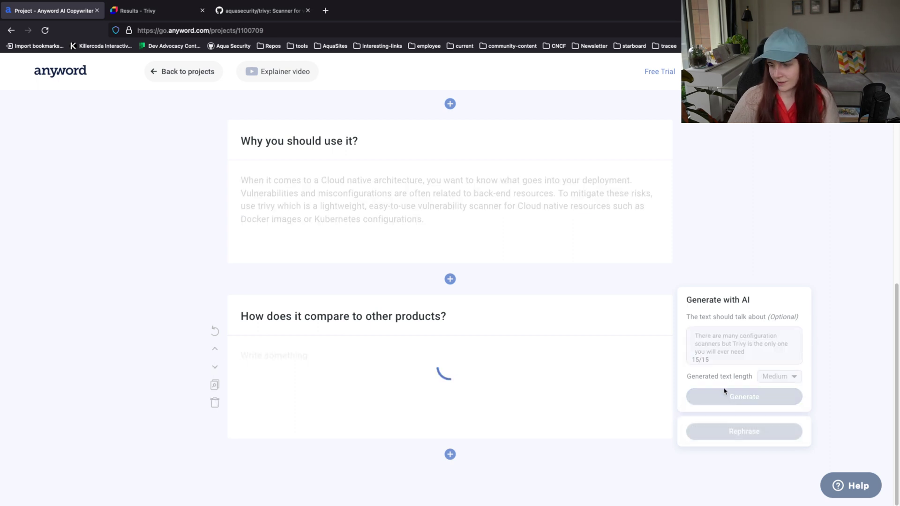
Let the comparison paragraph finish generating, then have the AI continue it.
mouse_move(557, 195)
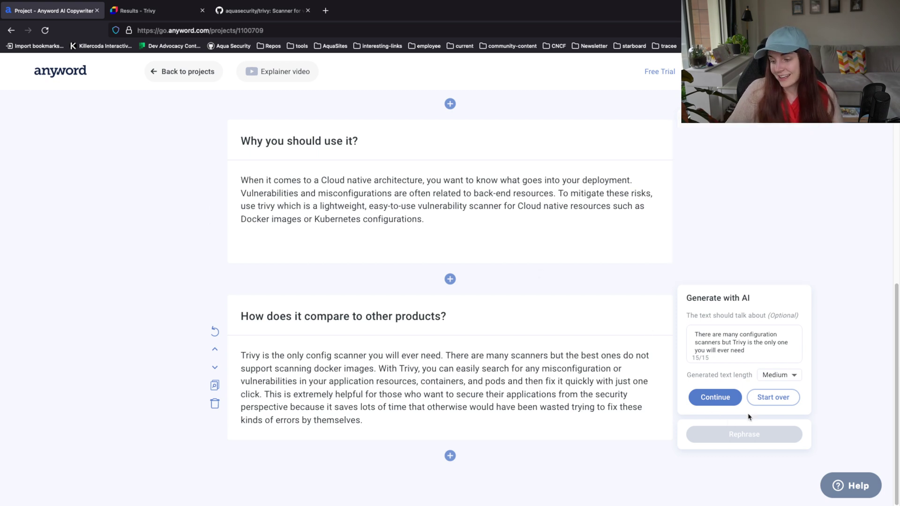
left_click(710, 402)
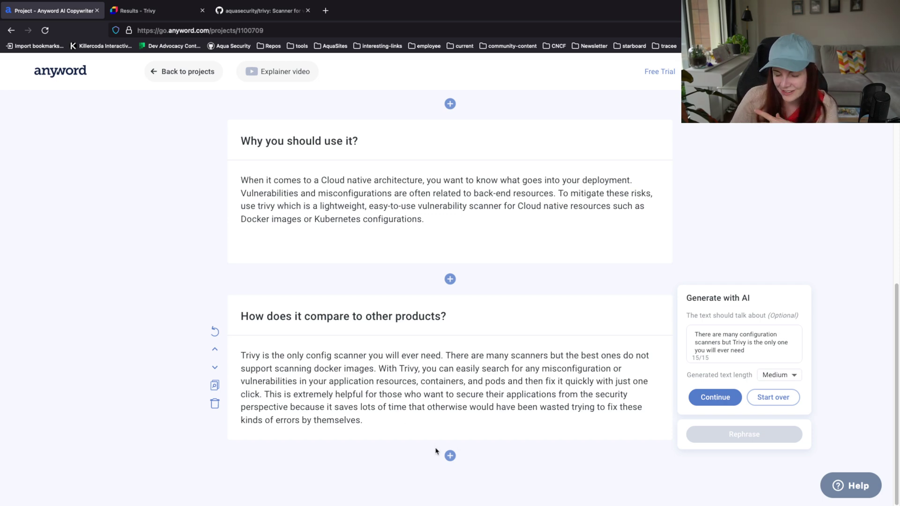
scroll(470, 277, "up", 5)
scroll(501, 225, "up", 4)
scroll(501, 226, "down", 9)
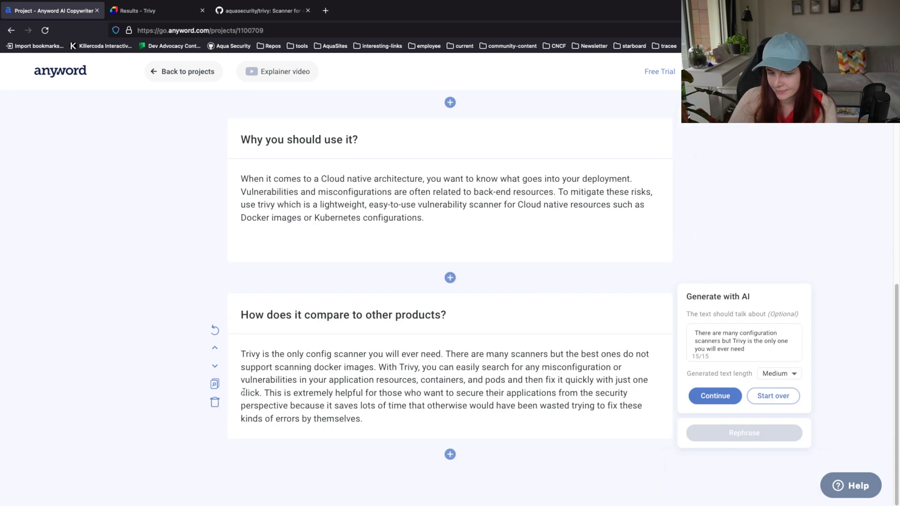
mouse_move(800, 215)
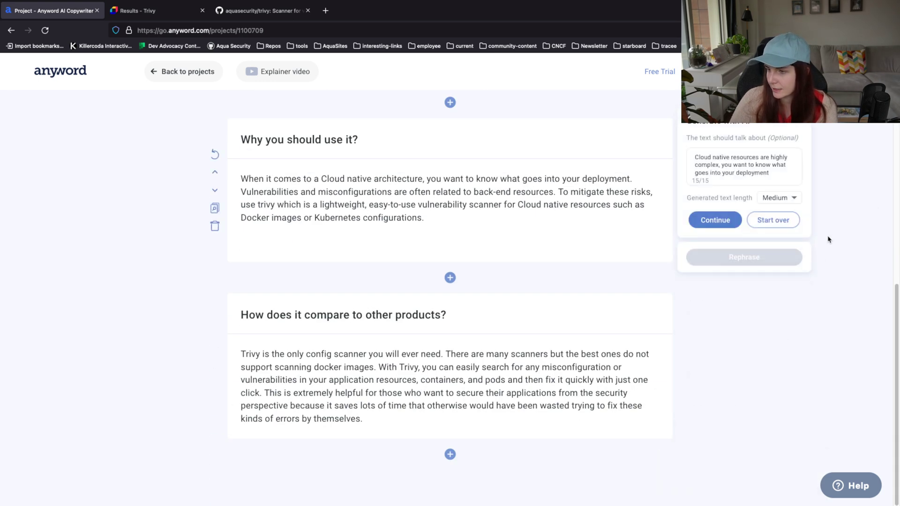
scroll(671, 321, "up", 10)
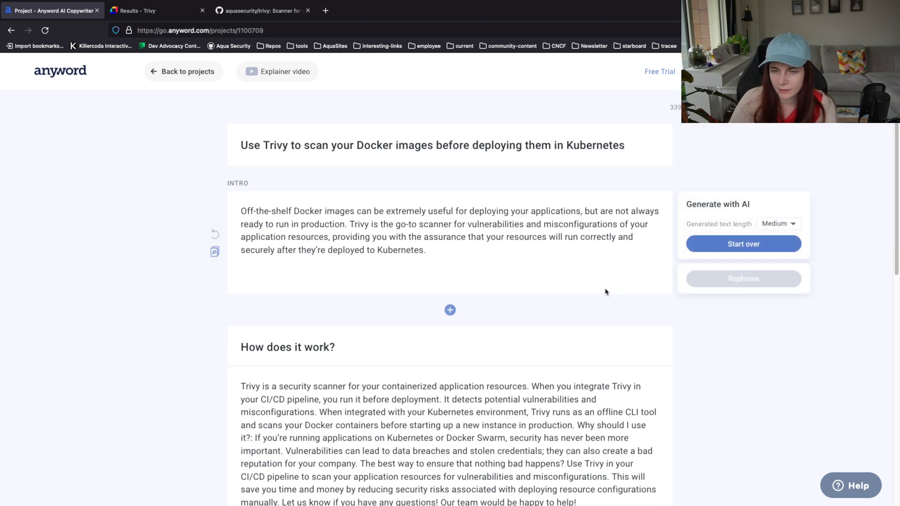
scroll(605, 292, "down", 2)
scroll(605, 291, "down", 8)
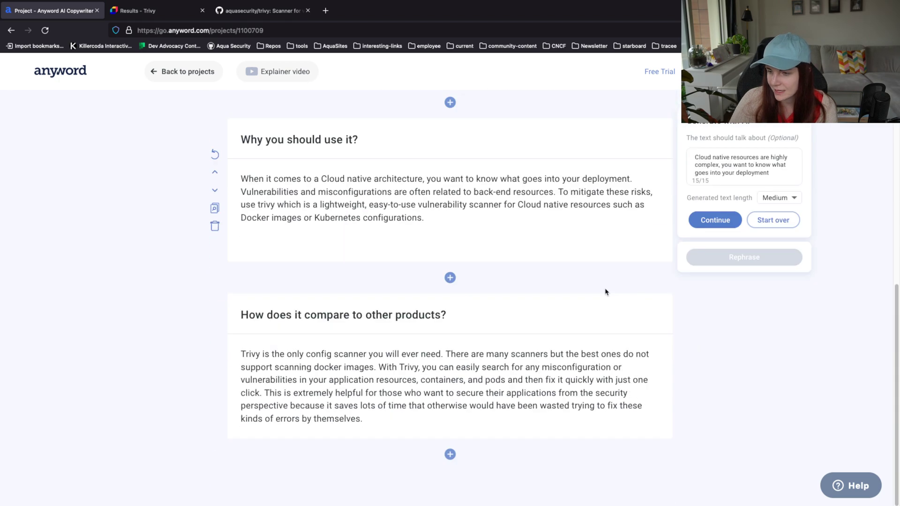
mouse_move(512, 344)
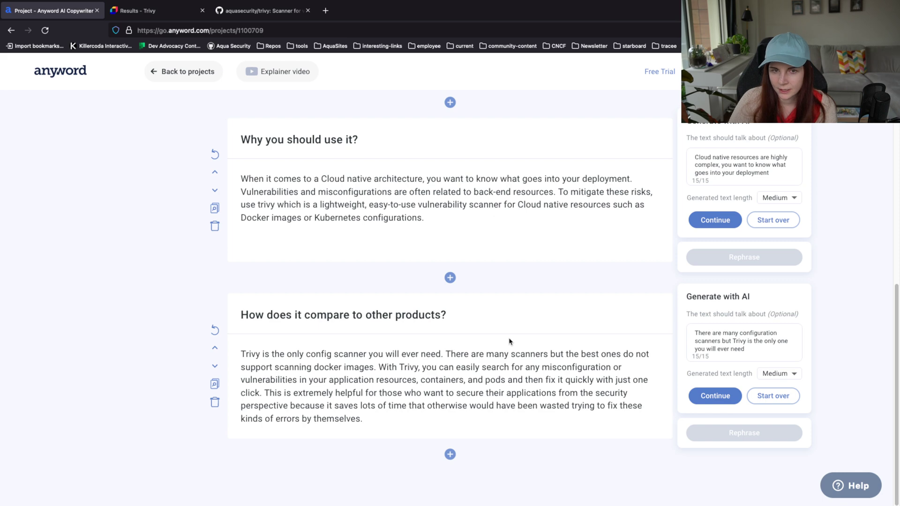
Open the copywriting tools page in a new tab and pick the Twitter Ad tool.
left_click(51, 72)
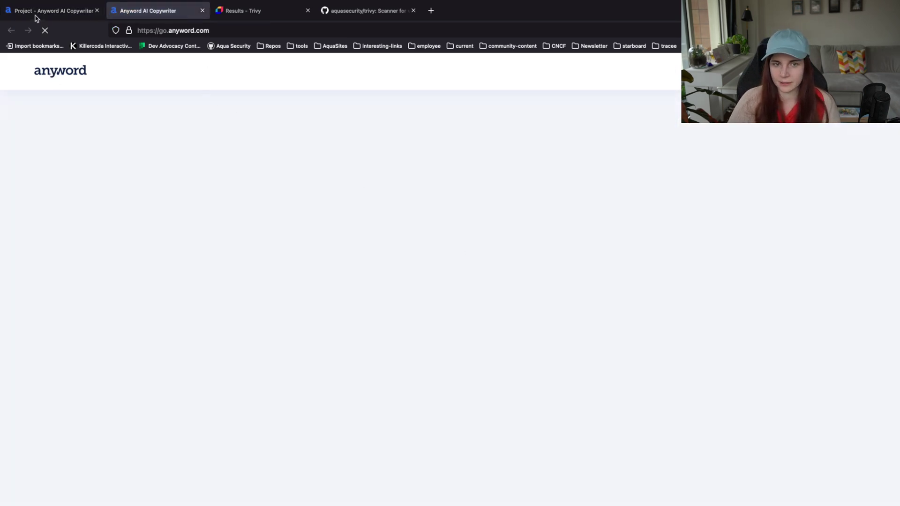
left_click(36, 16)
left_click(132, 13)
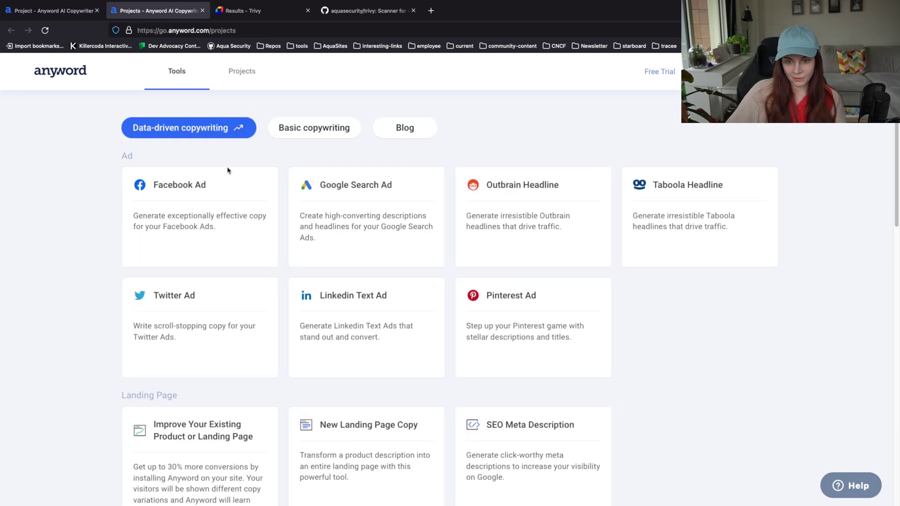
left_click(161, 290)
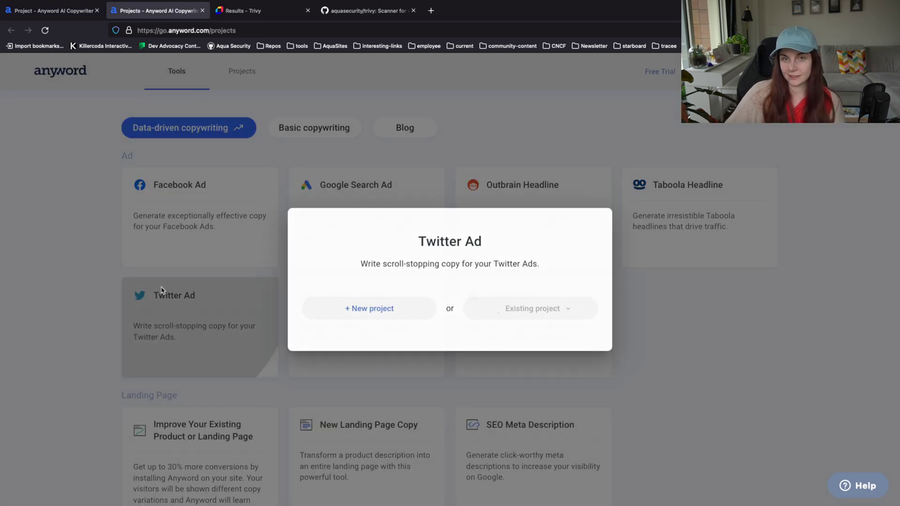
Create a Twitter Ad project 'The Trivy Feb Release is Out!' from the prefilled trivy.dev security brief.
left_click(371, 315)
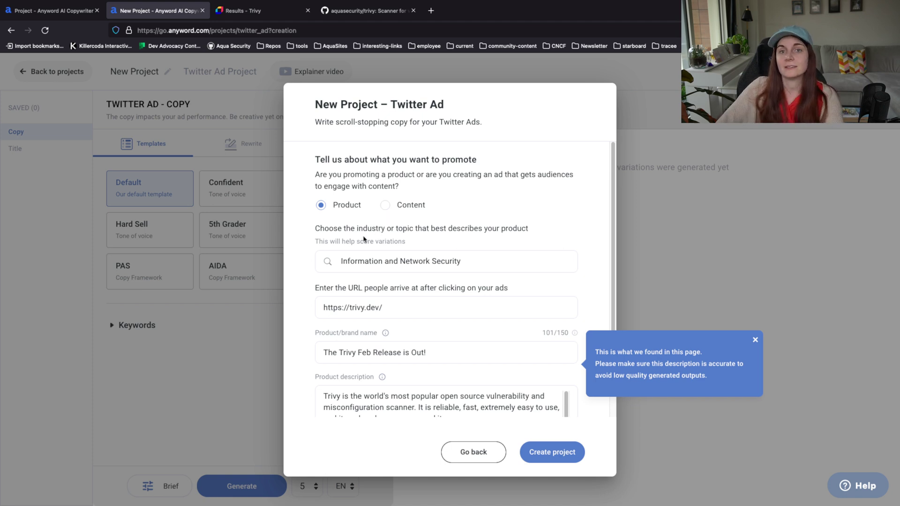
scroll(364, 239, "down", 3)
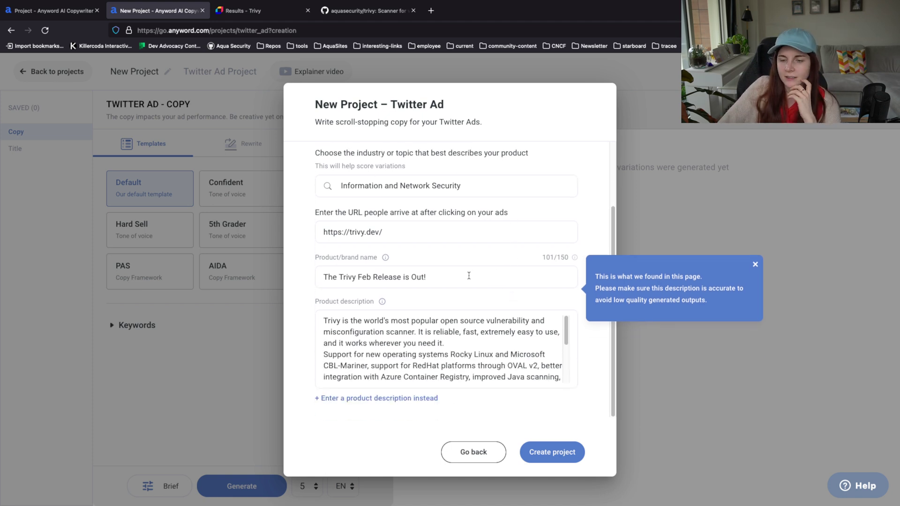
scroll(469, 272, "up", 3)
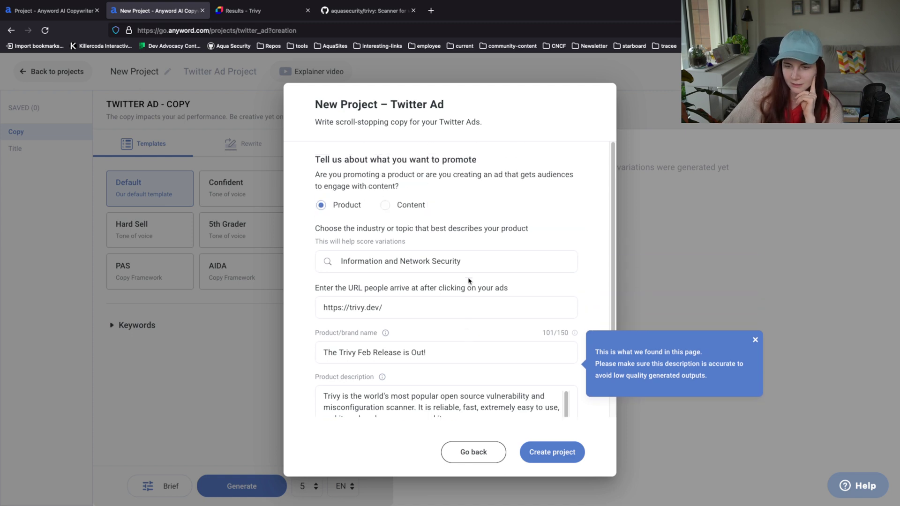
scroll(468, 285, "down", 3)
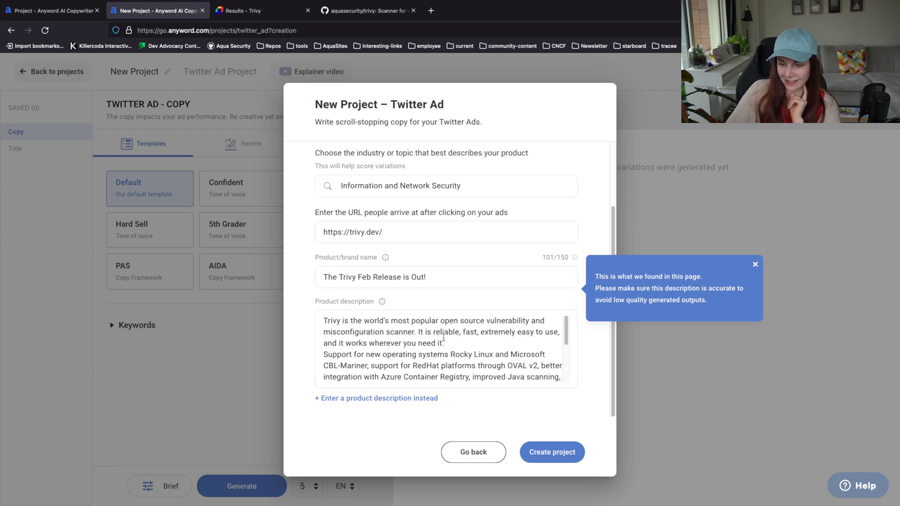
left_click(548, 455)
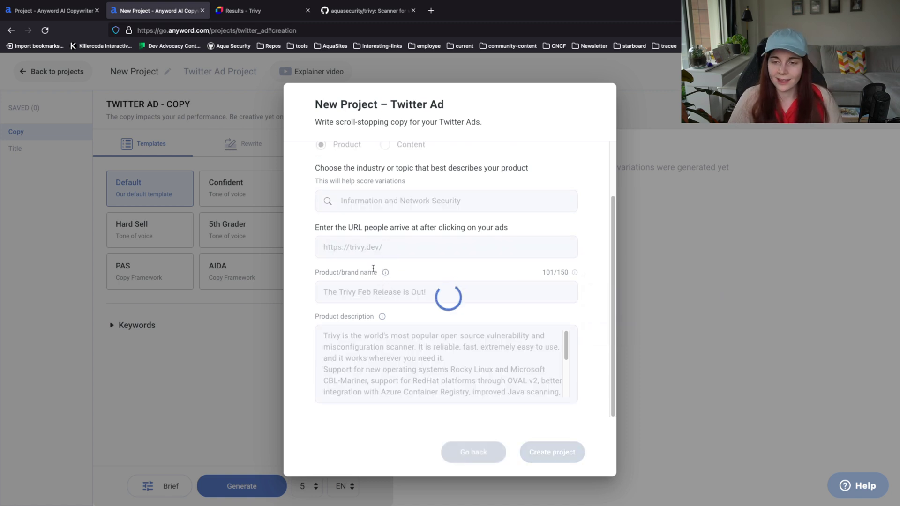
Visit the Trivy home page from the scan results tab, then return to the Twitter Ad project.
left_click(227, 11)
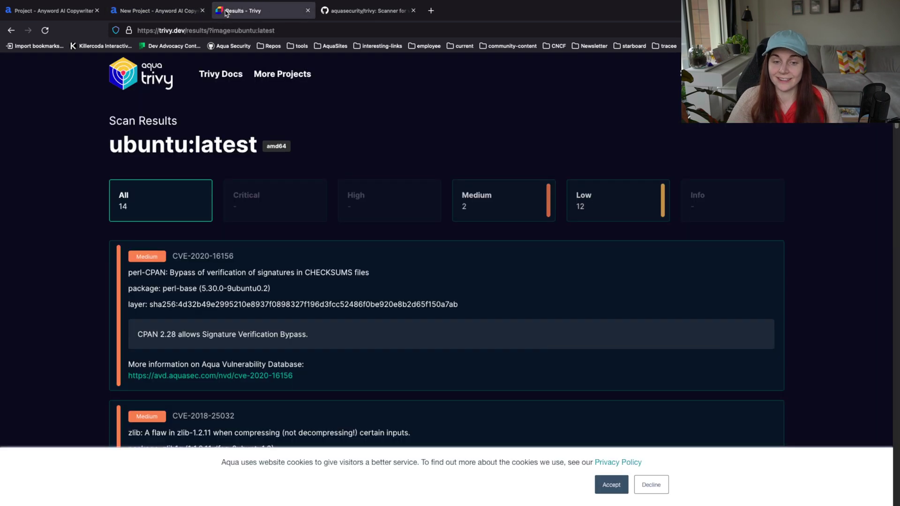
left_click(131, 84)
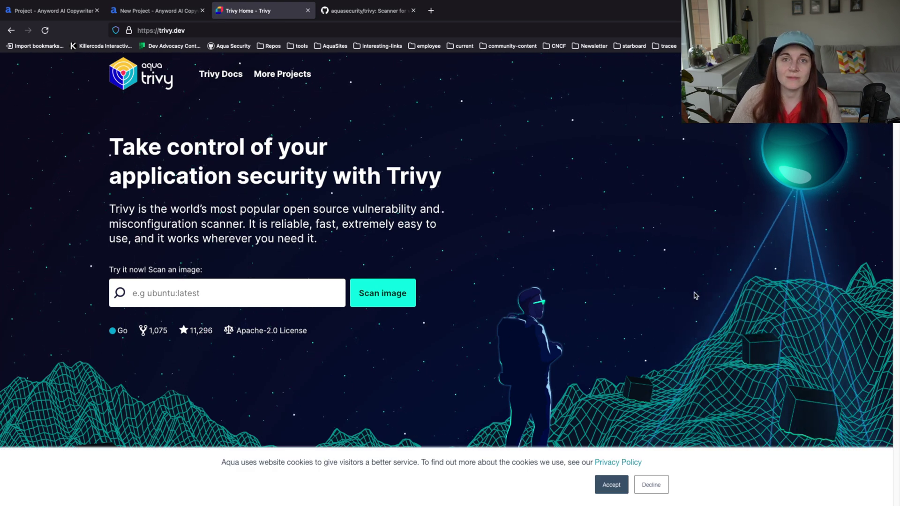
left_click(150, 11)
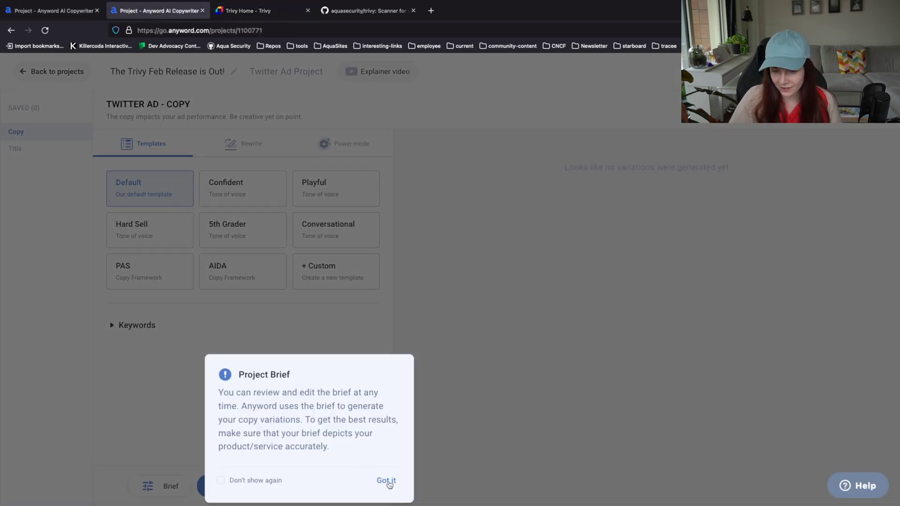
Generate five Default-template Twitter ad copies, review the top two, and select the Playful template.
left_click(387, 481)
left_click(249, 486)
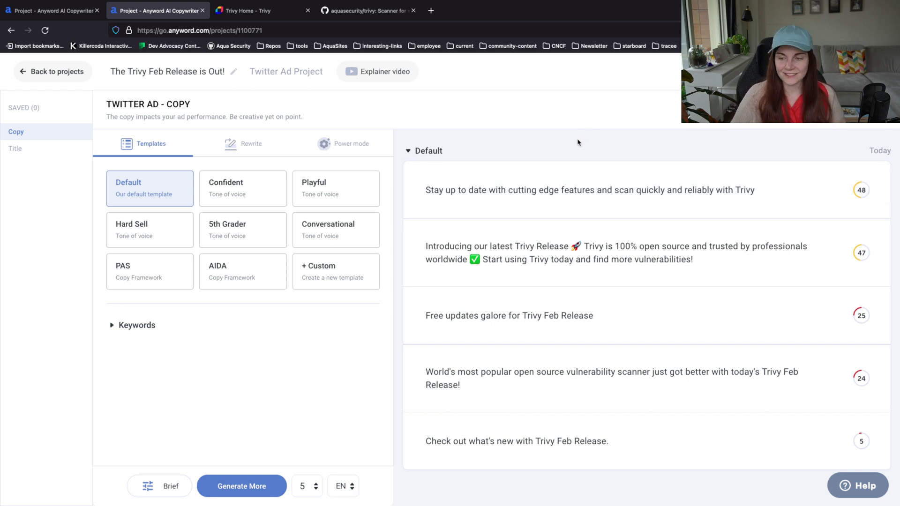
mouse_move(504, 207)
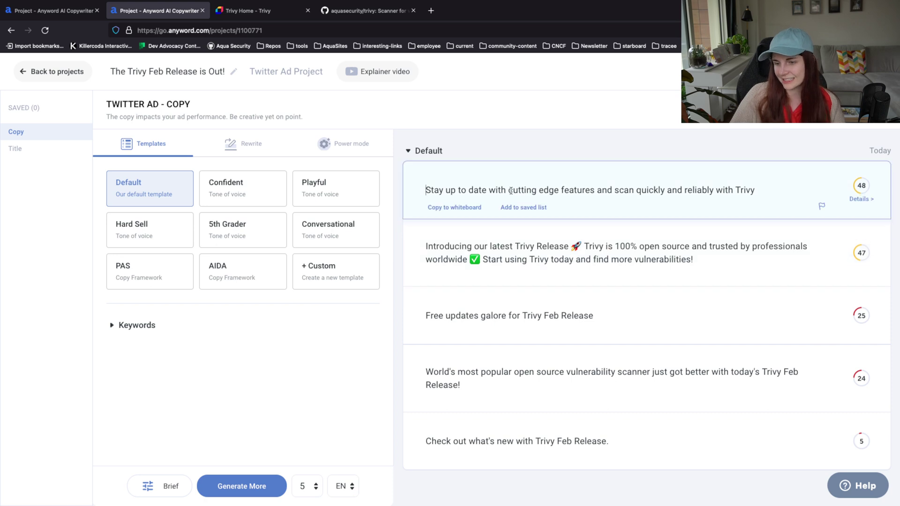
left_click_drag(426, 190, 509, 189)
left_click(594, 190)
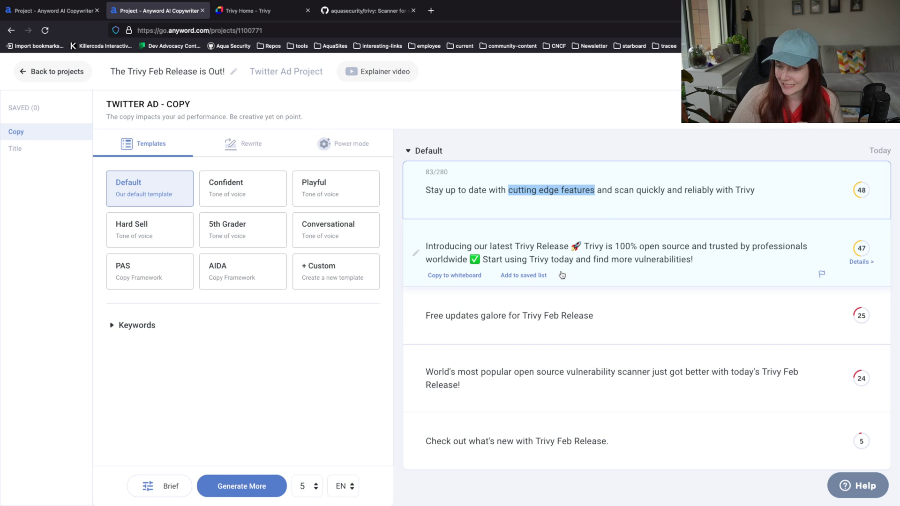
left_click_drag(610, 260, 425, 244)
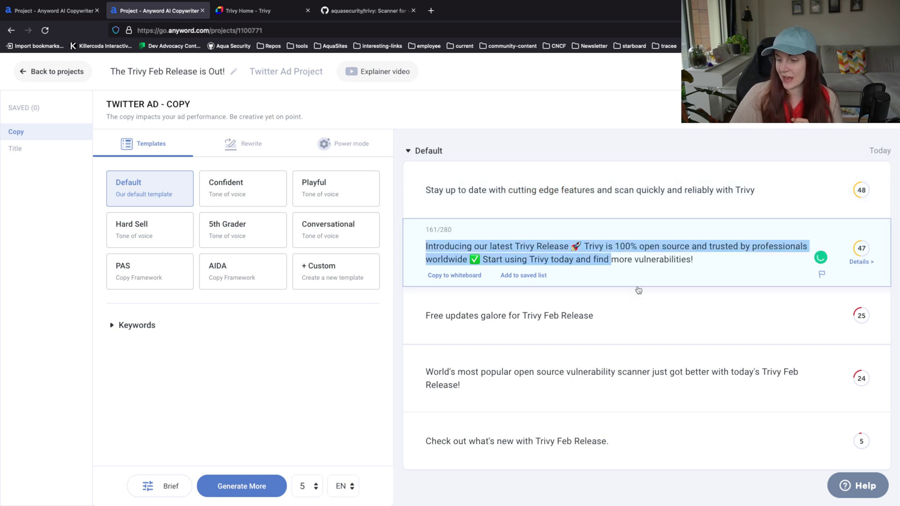
left_click(650, 257)
left_click_drag(547, 275, 484, 259)
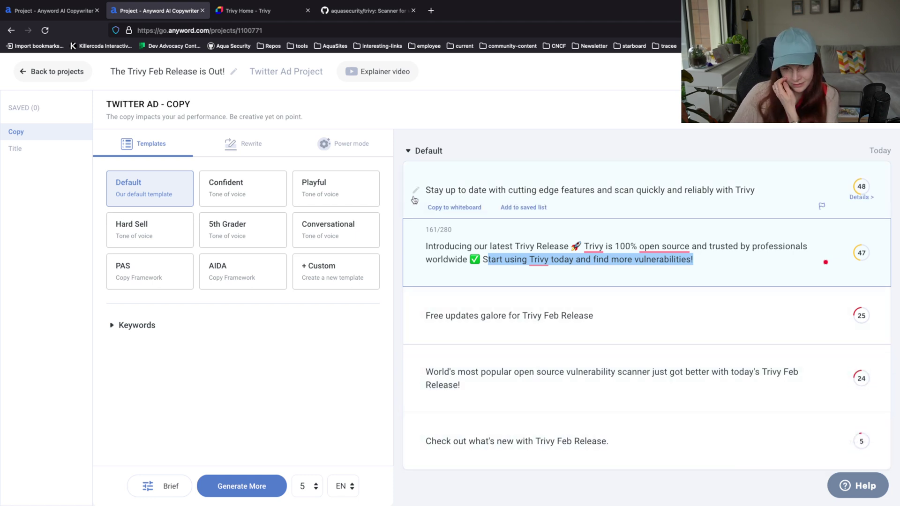
left_click(330, 200)
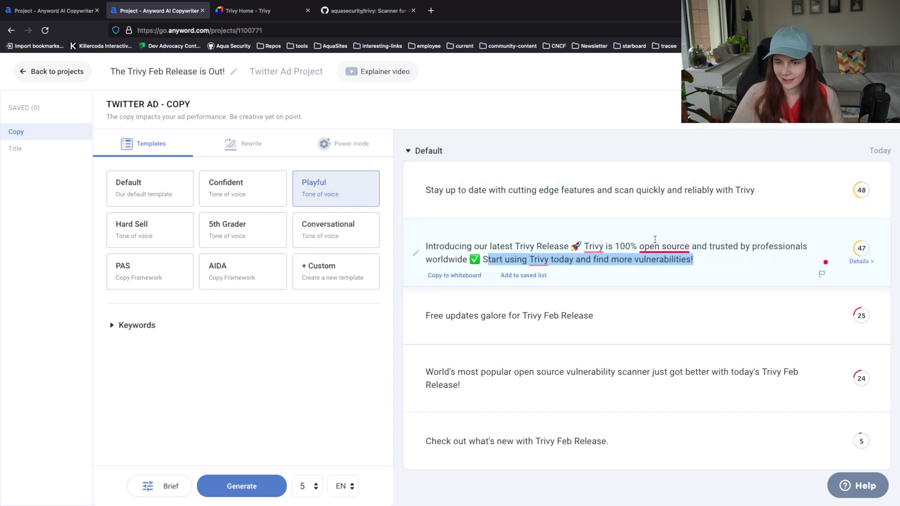
Generate Playful-tone Twitter ad copies and review them, led by the 79-scored free scanner line.
mouse_move(655, 239)
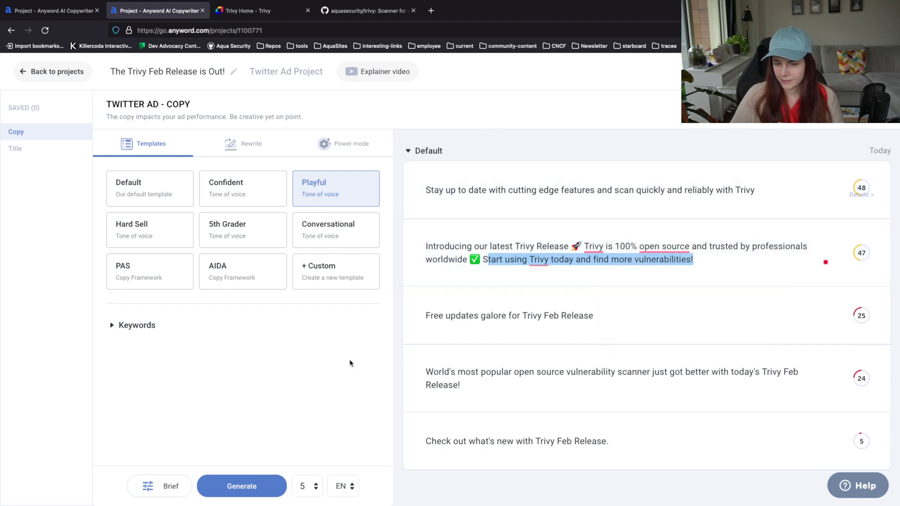
left_click(242, 486)
mouse_move(534, 429)
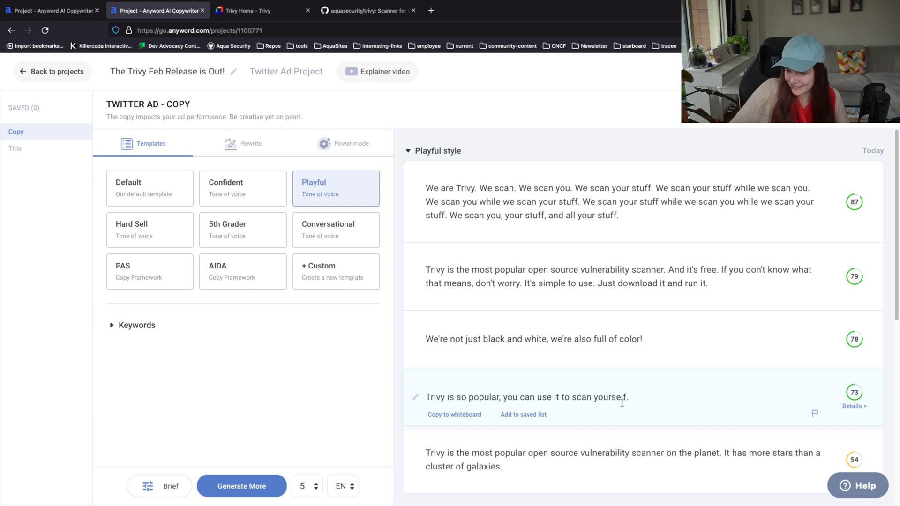
scroll(643, 388, "down", 2)
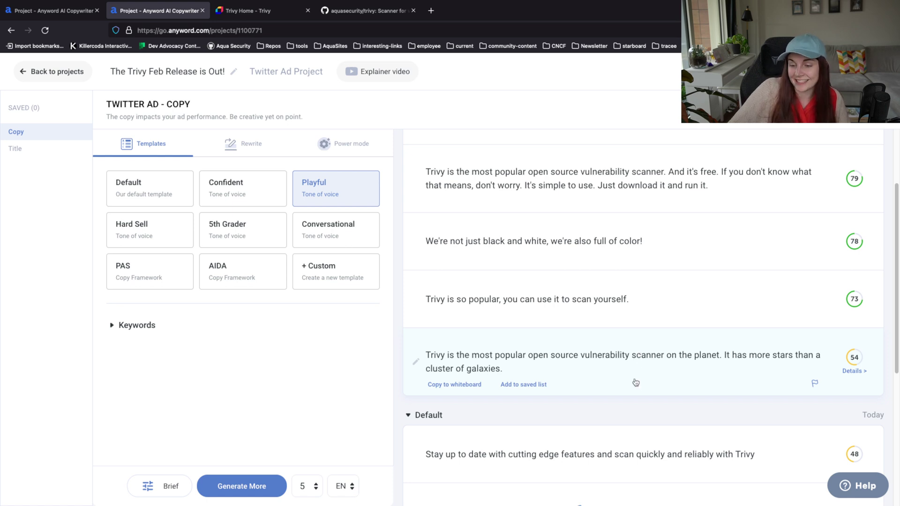
triple_click(504, 369)
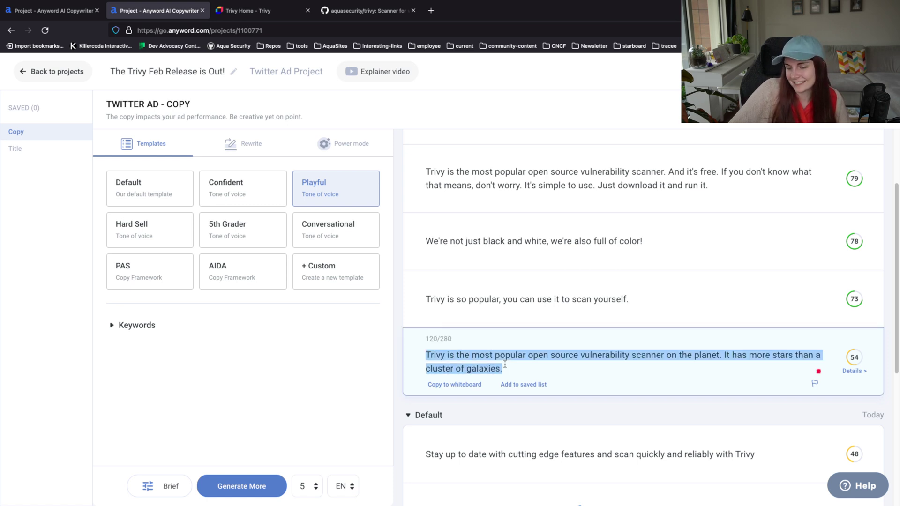
scroll(542, 364, "down", 3)
scroll(633, 273, "up", 2)
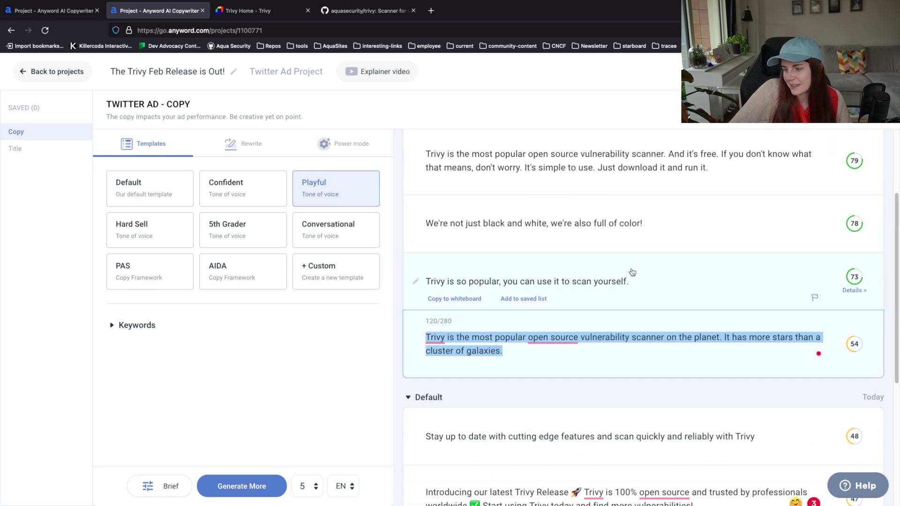
scroll(632, 272, "up", 3)
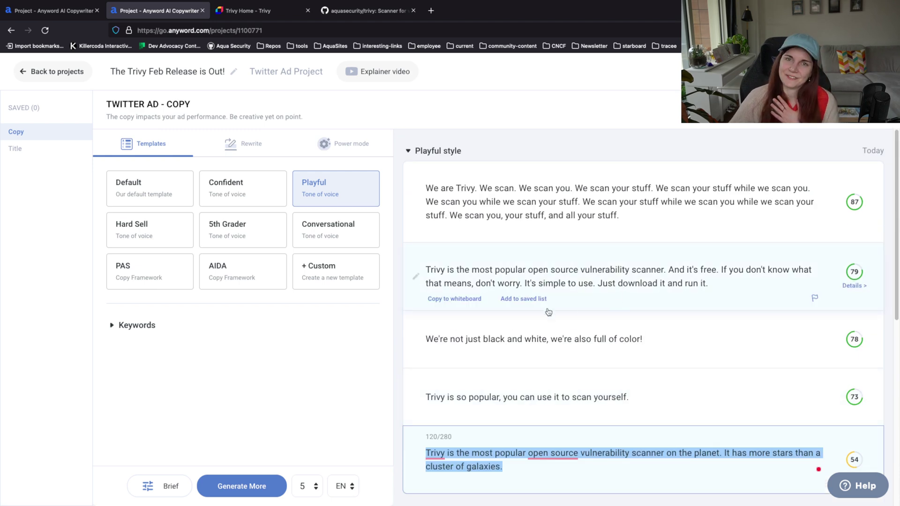